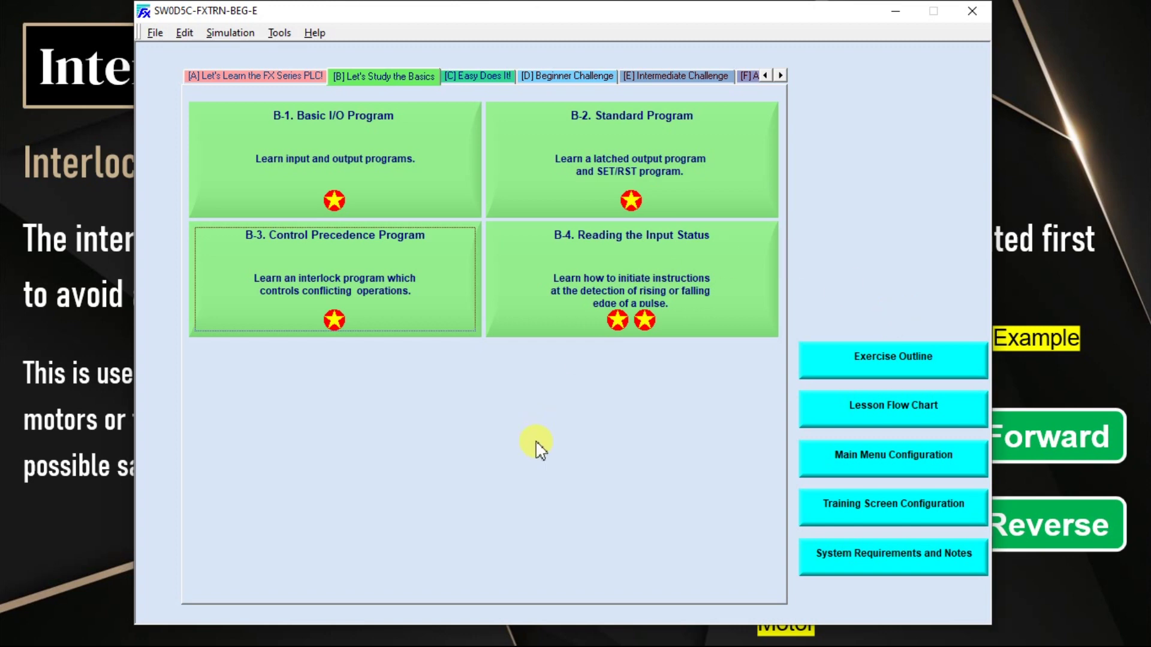
Open lesson B-3 Control Precedence Program, hide its instructions and enter ladder edit mode.
click(406, 76)
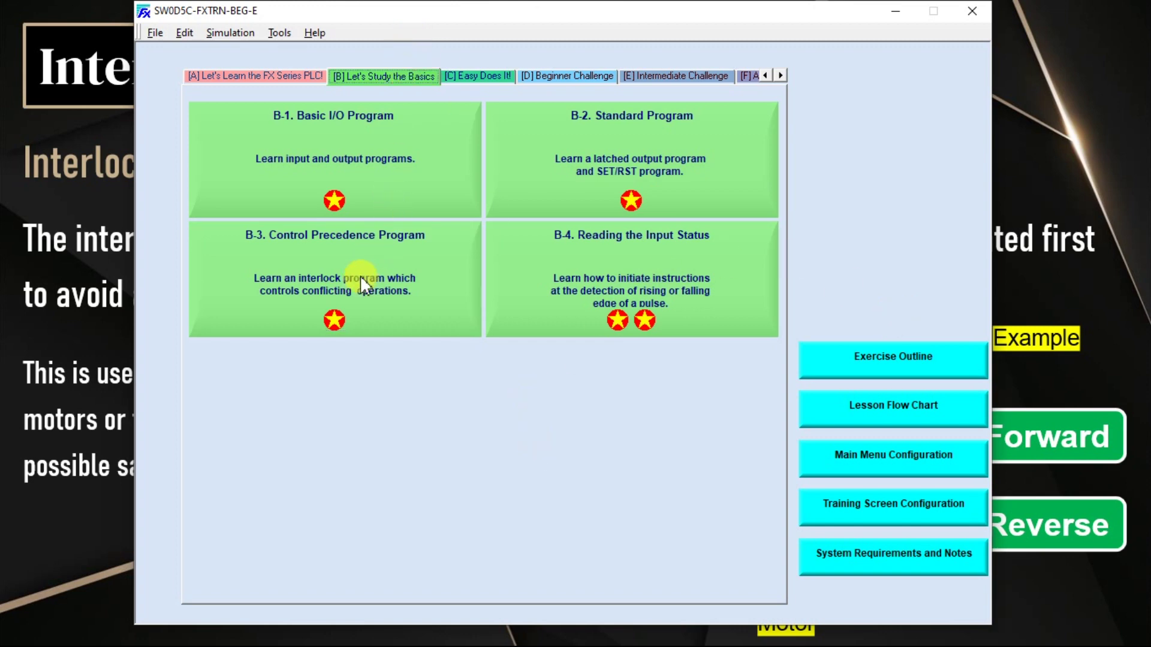
click(417, 301)
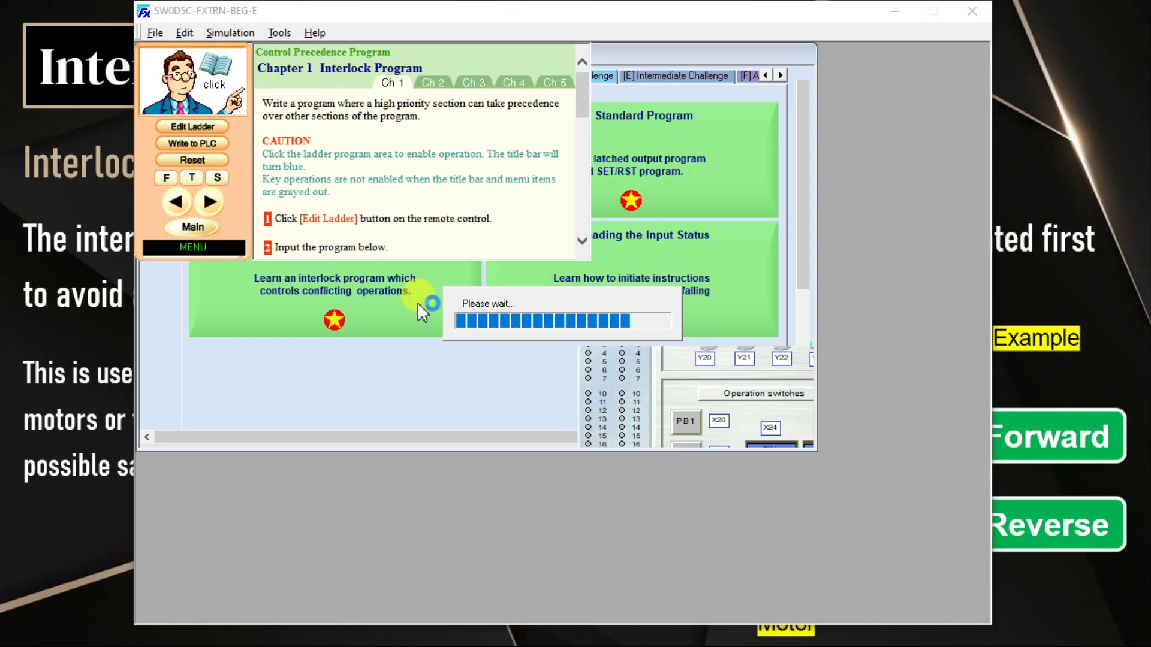
click(225, 76)
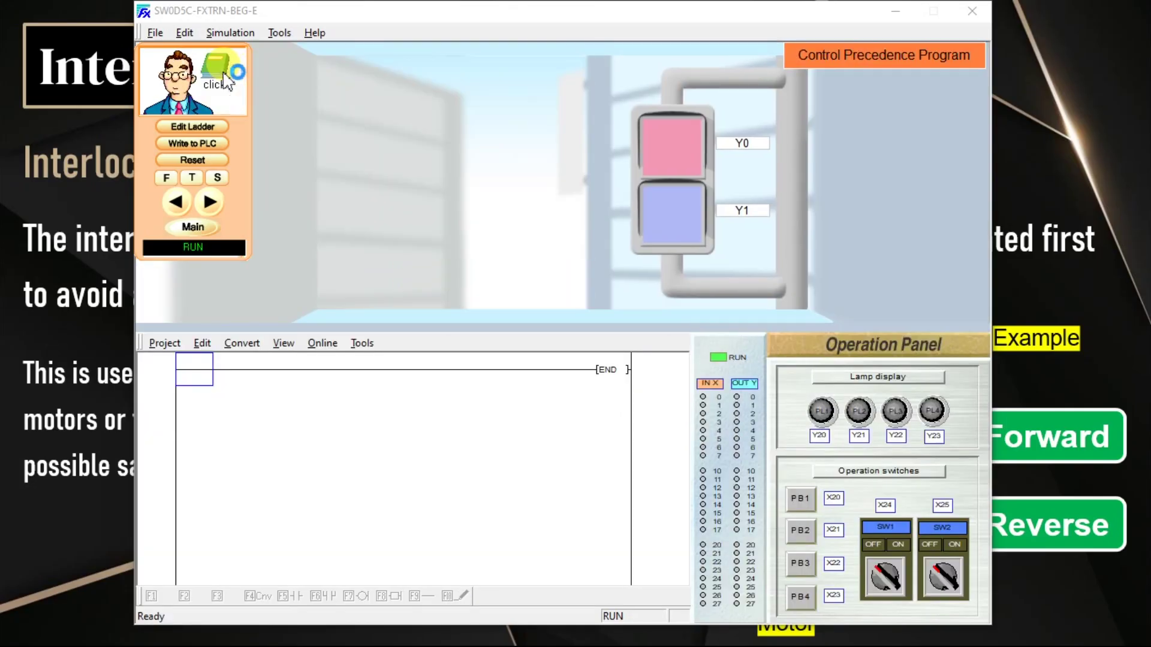
click(194, 127)
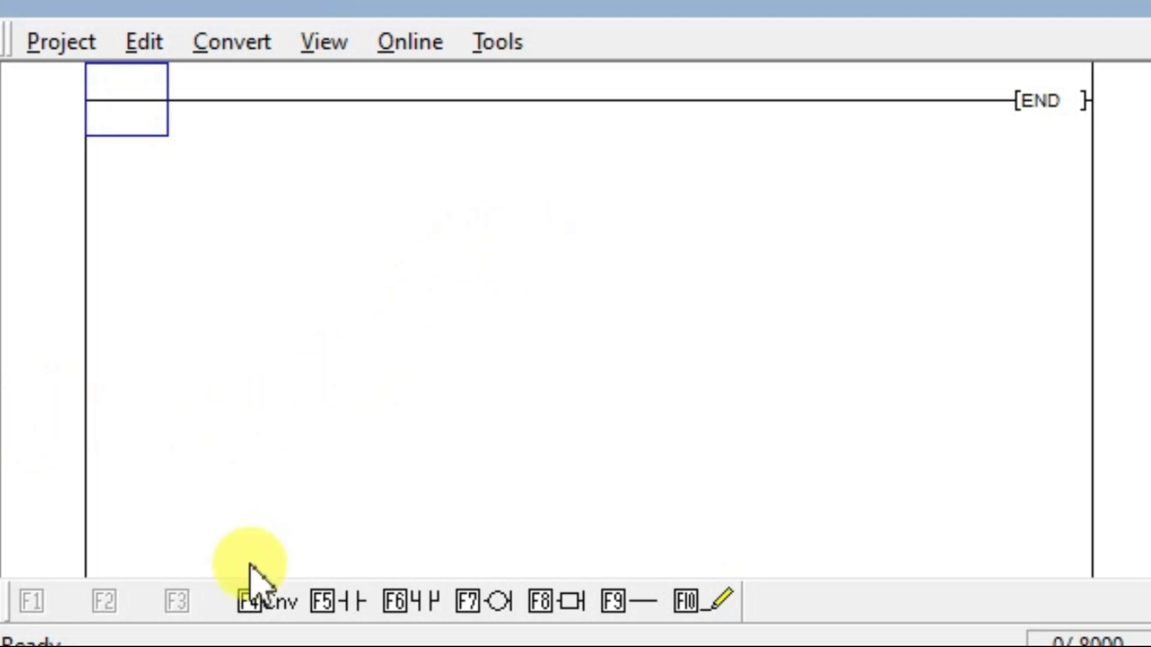
Build the first rung: normally open contact X024 driving coil Y020.
click(349, 600)
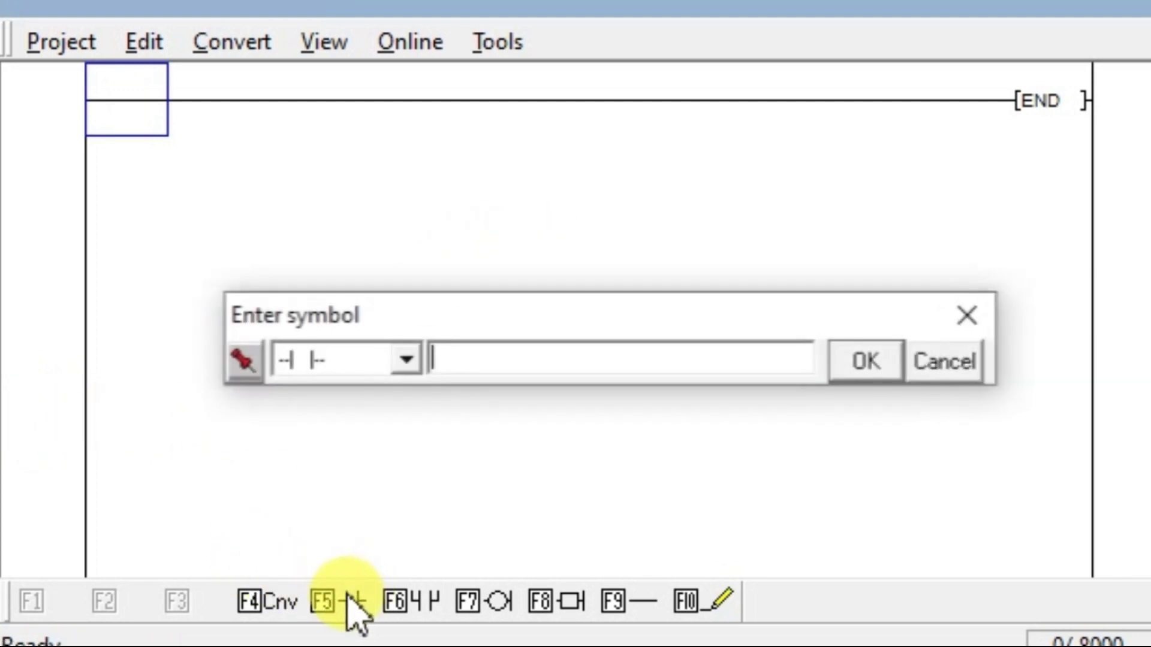
text(x)
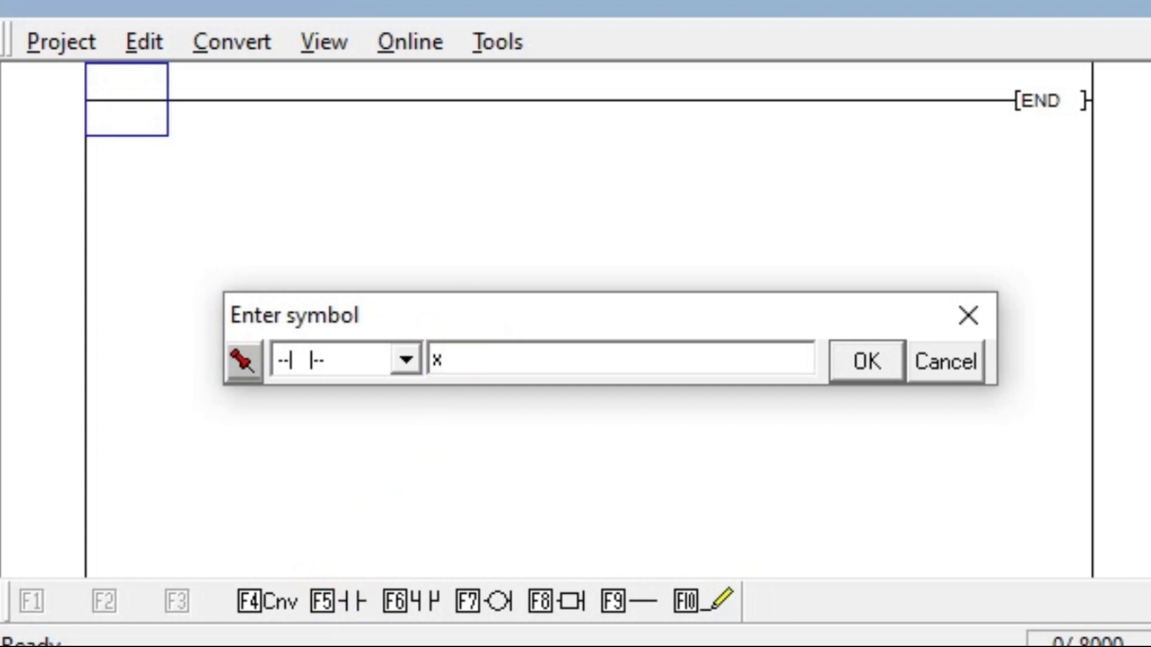
text(24)
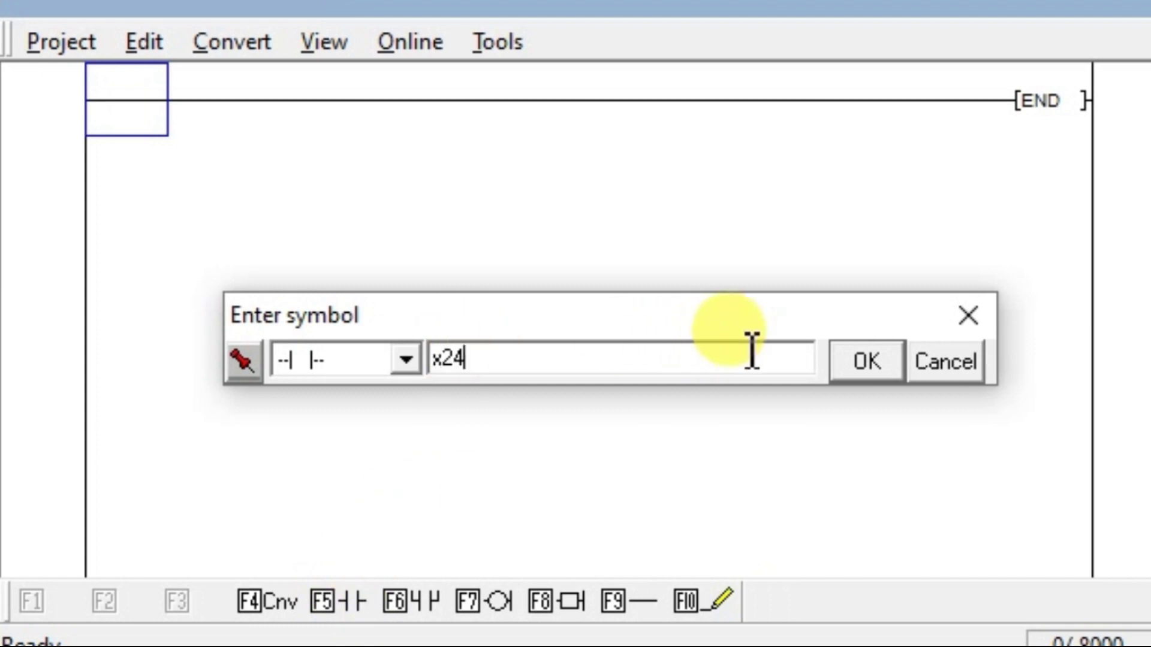
click(858, 370)
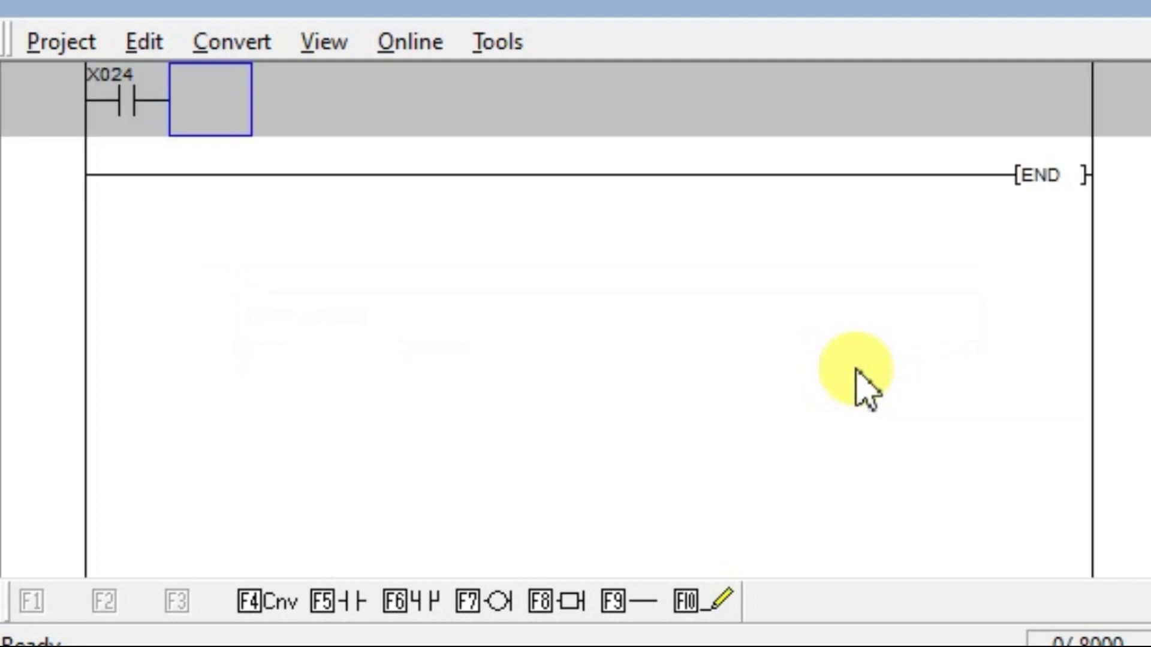
click(497, 602)
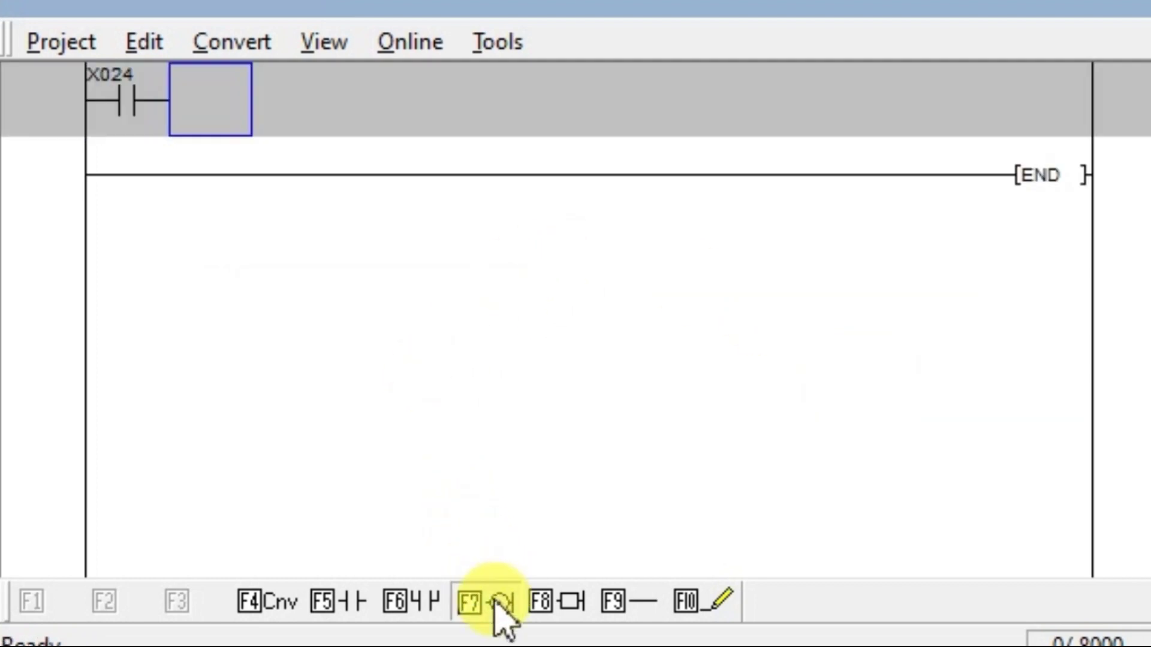
text(y)
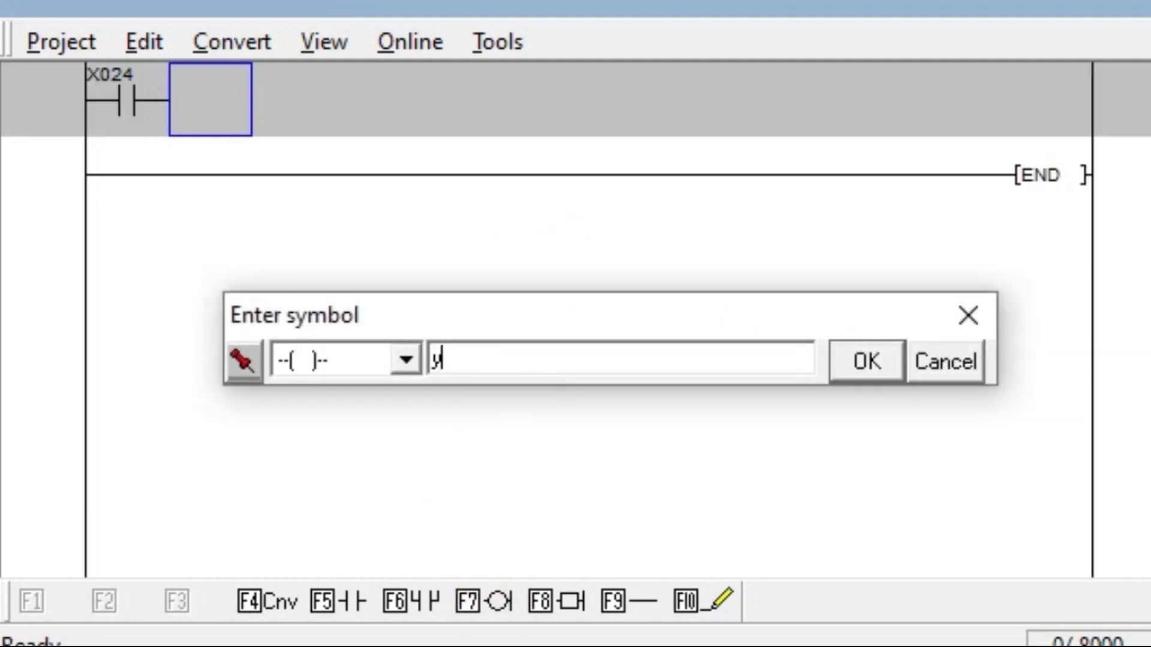
text(20)
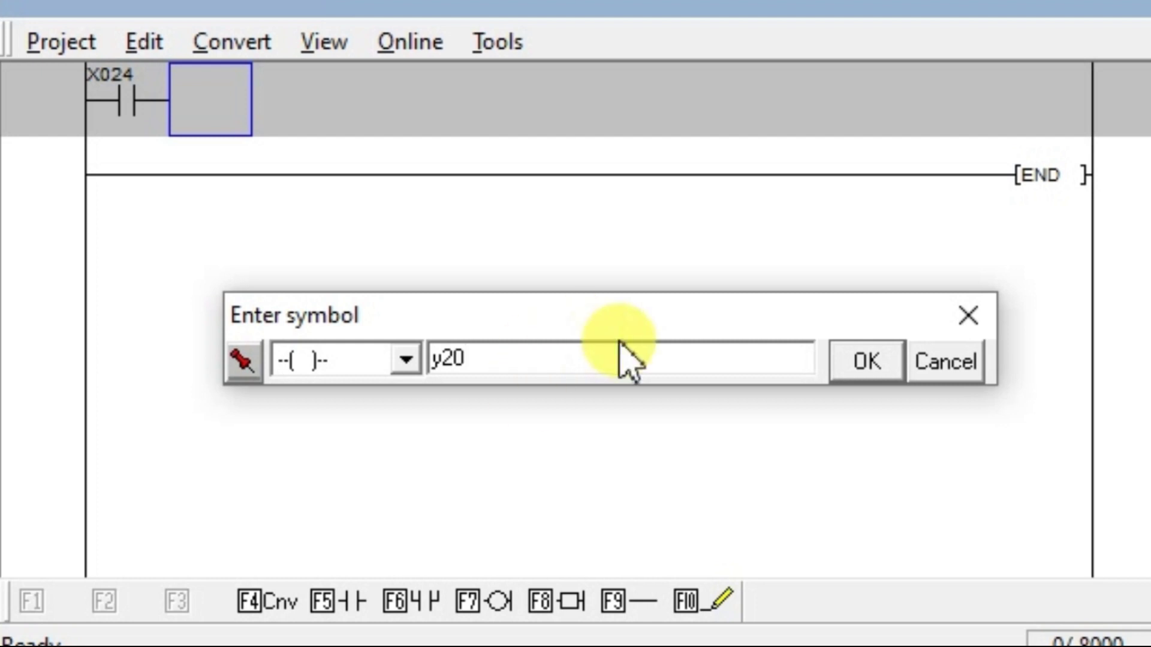
click(857, 364)
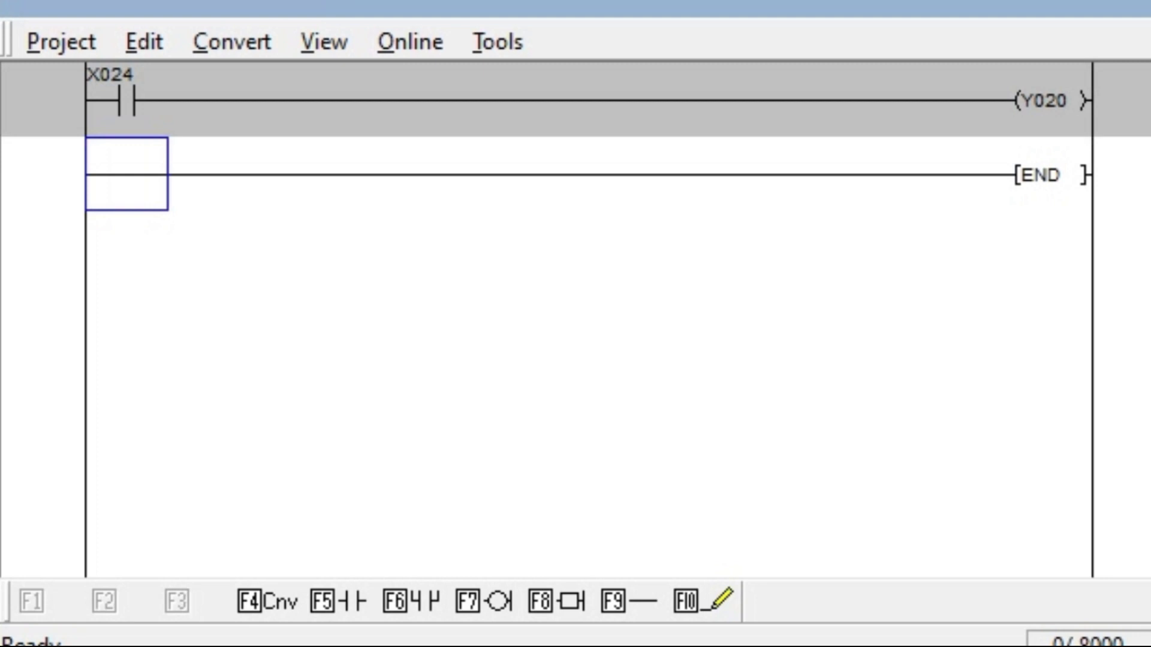
Build the second rung: normally open contact X025 driving coil Y021.
click(402, 193)
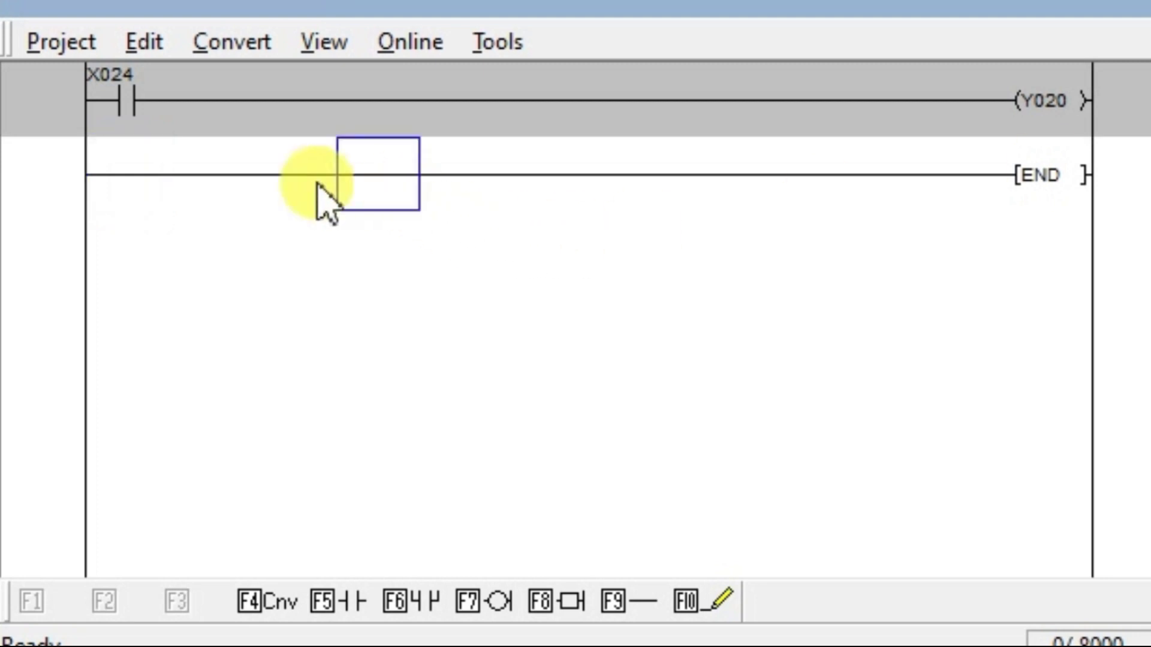
click(120, 186)
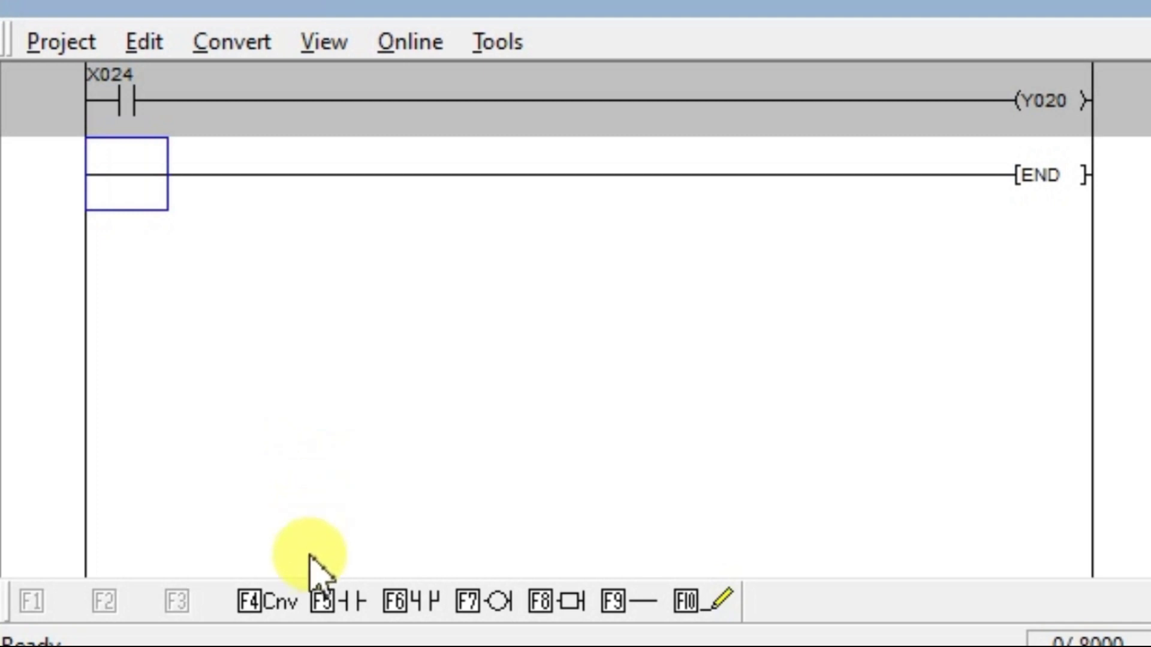
click(354, 618)
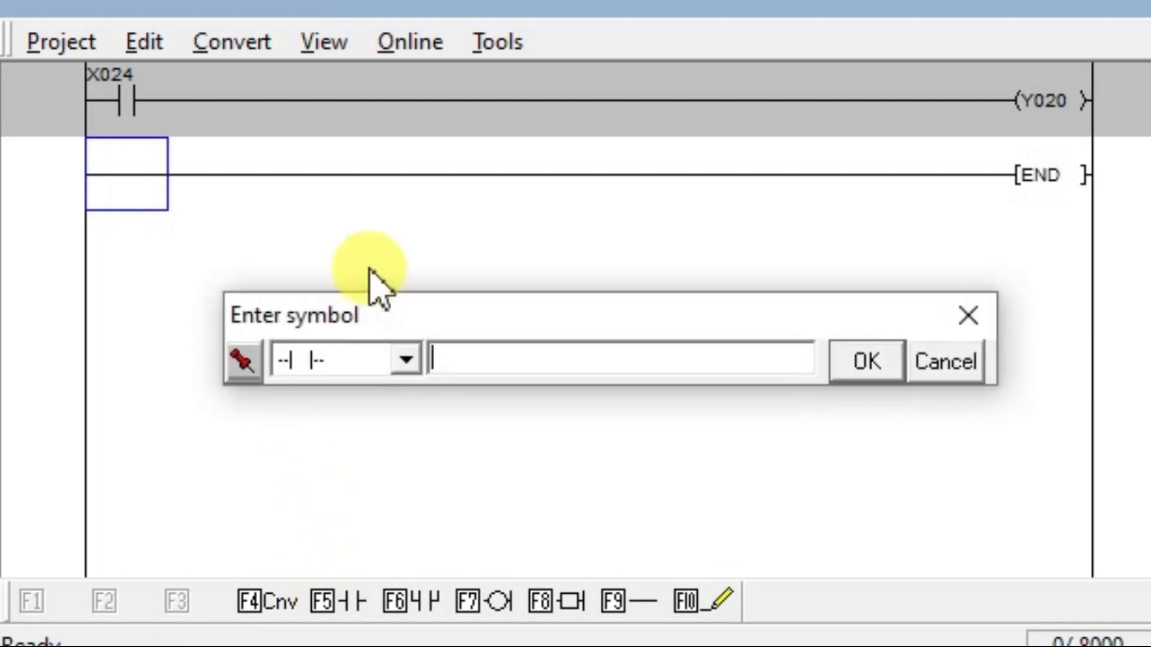
text(x)
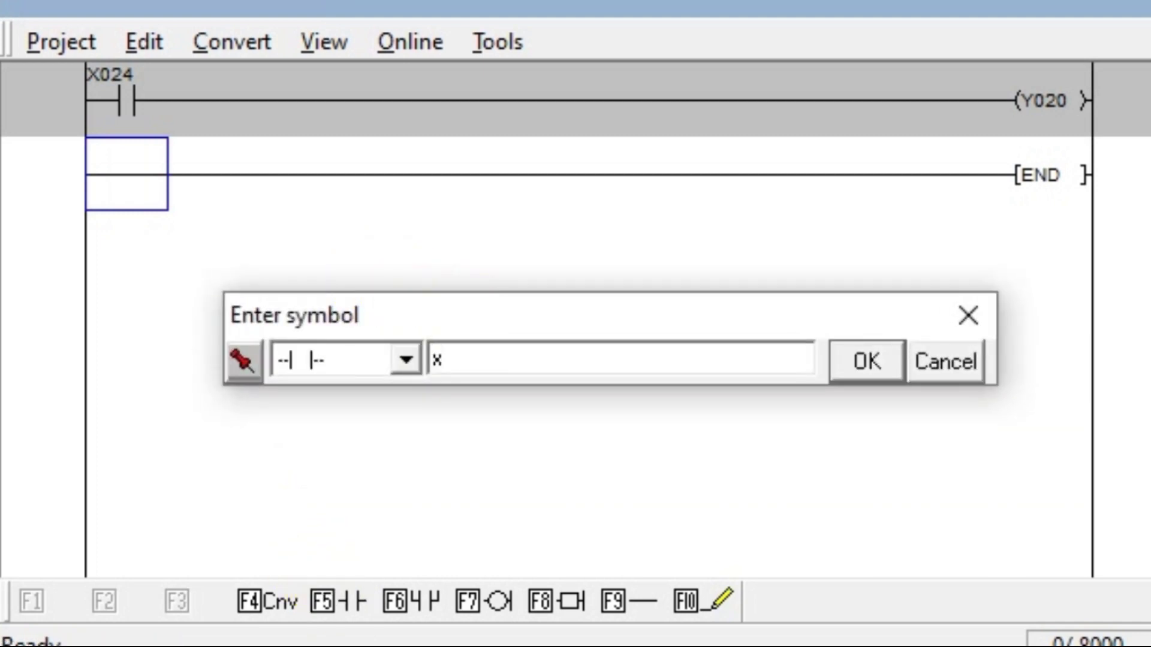
text(25)
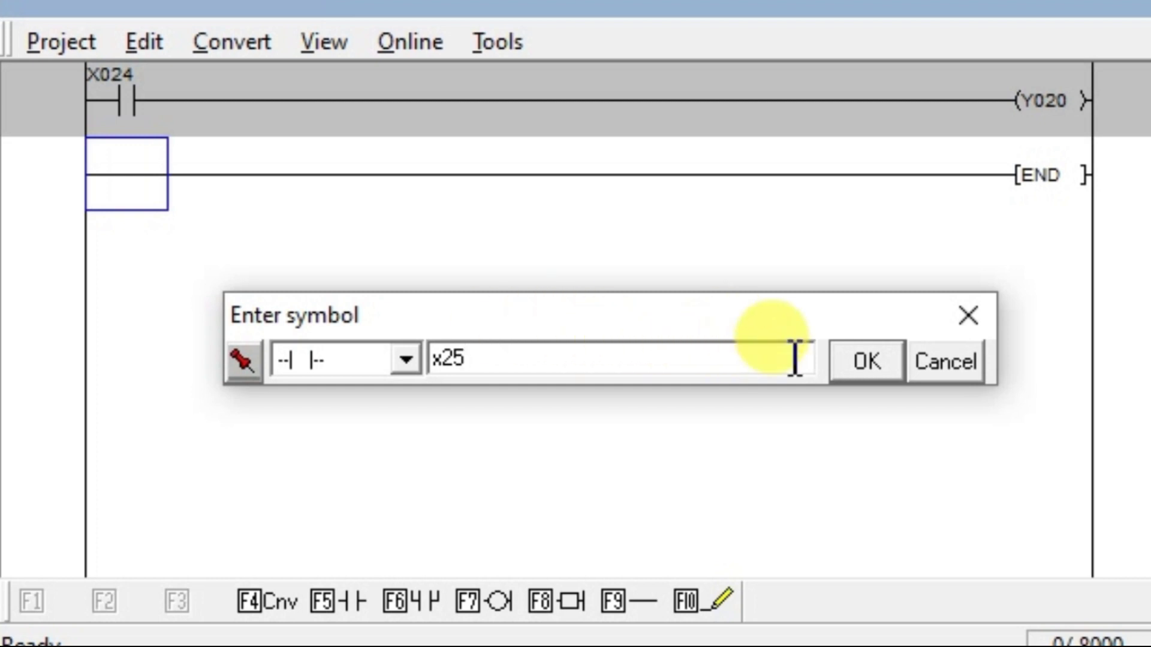
click(848, 361)
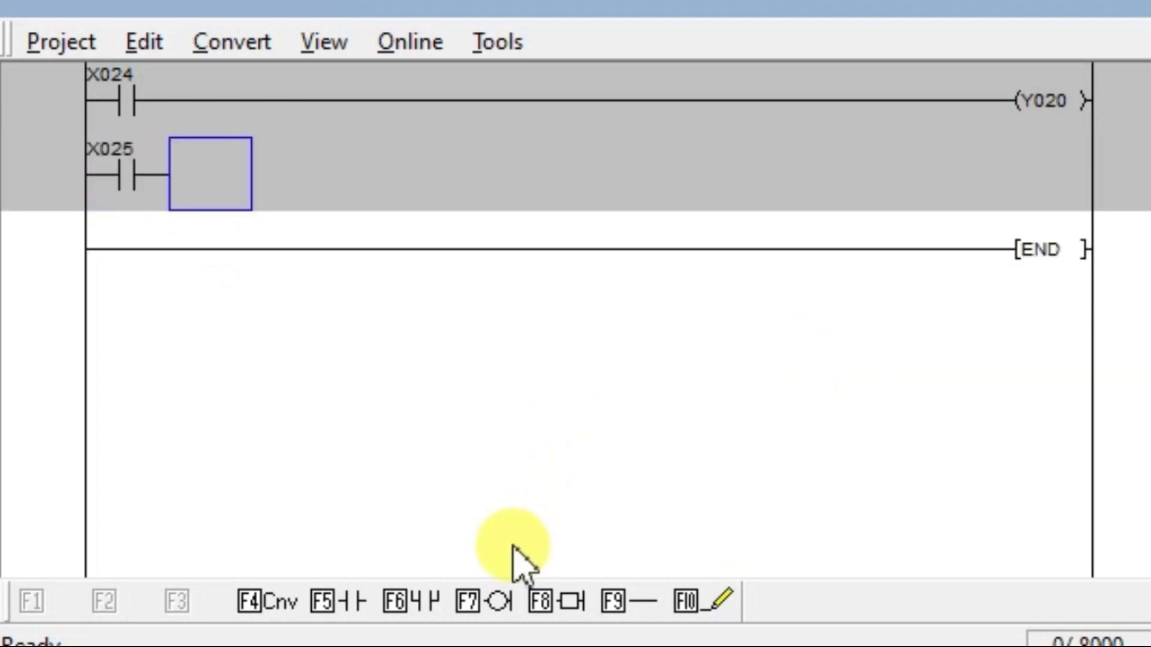
click(500, 607)
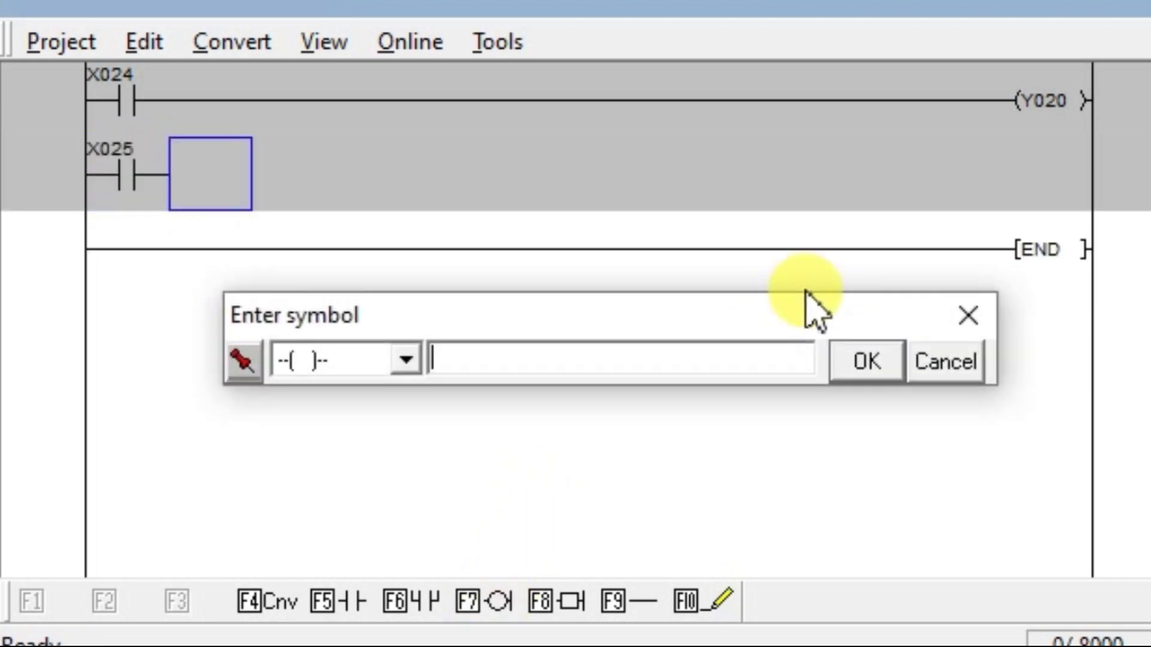
text(y21)
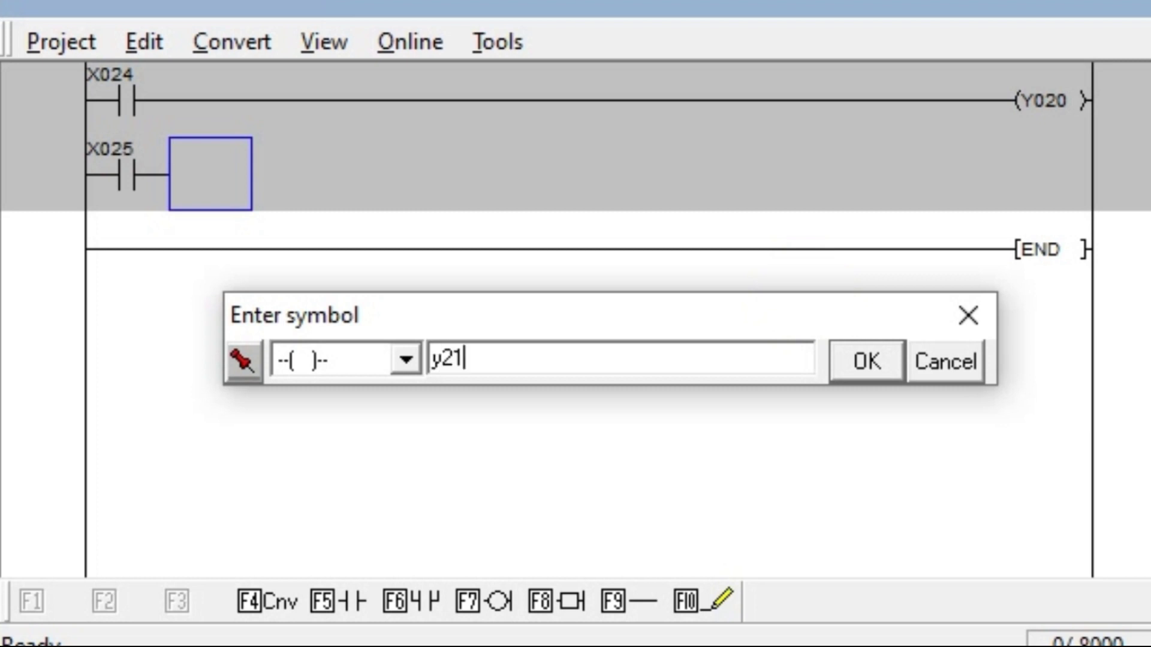
click(891, 360)
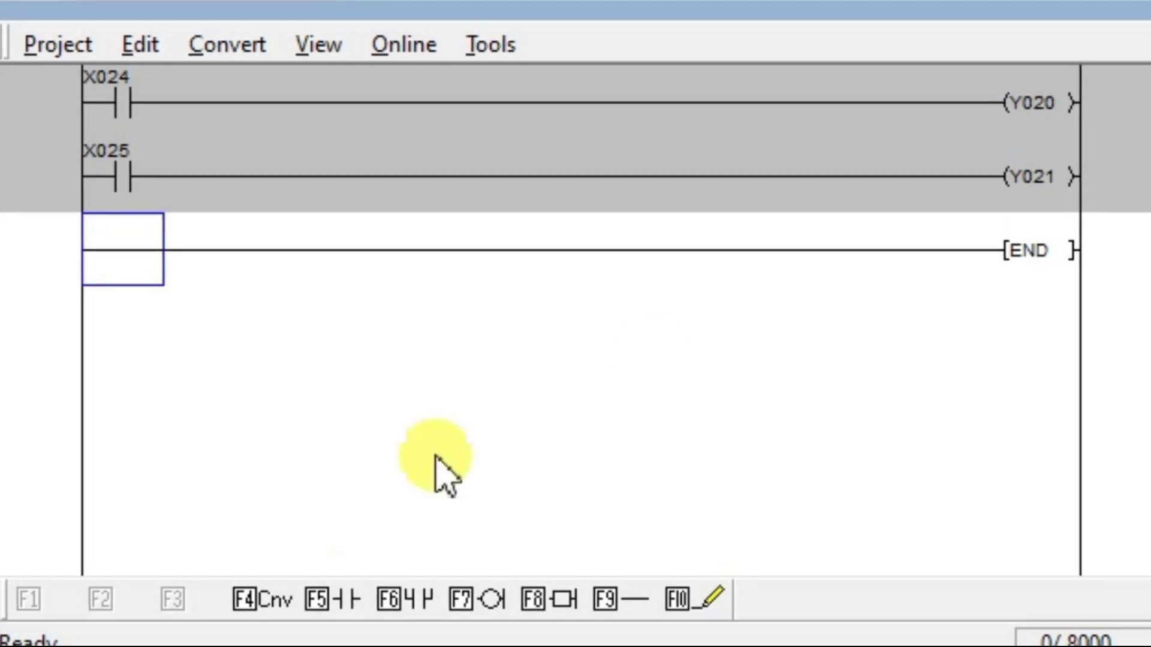
Convert the two-rung ladder, write it to the PLC and acknowledge Write Completed.
click(263, 612)
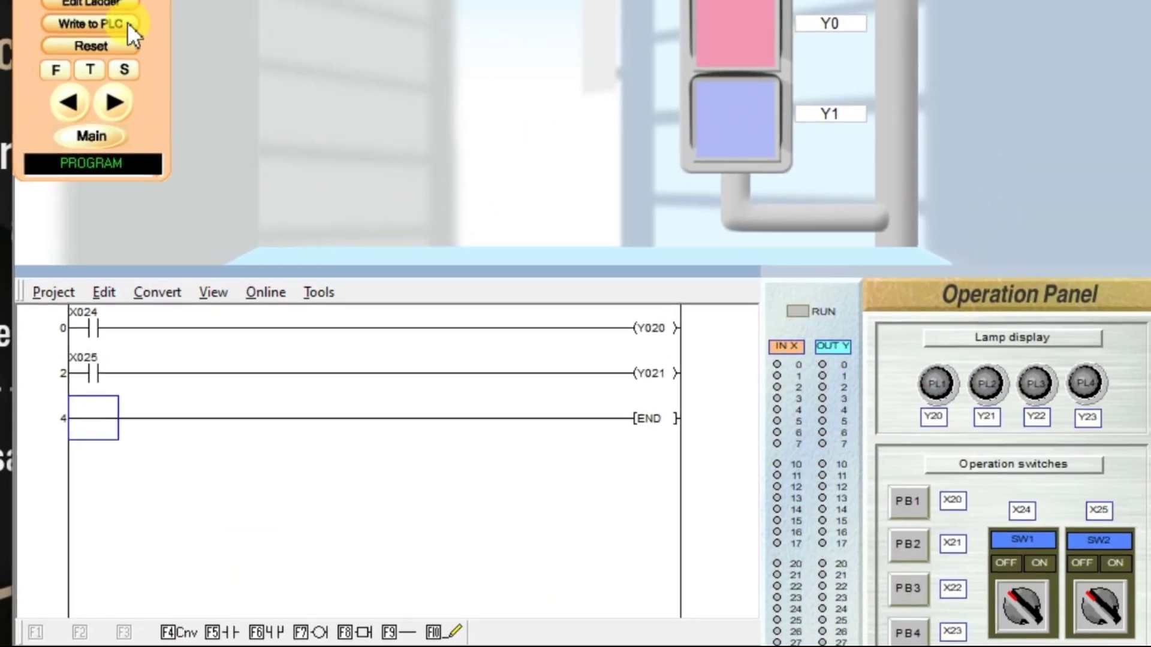
click(127, 24)
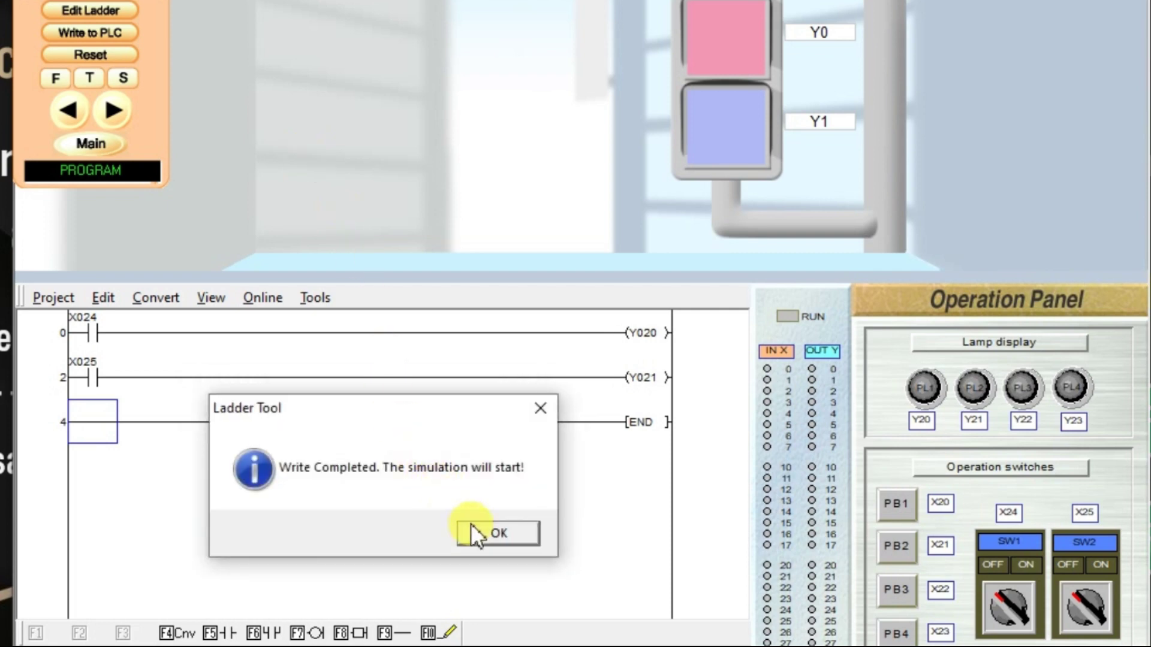
click(473, 529)
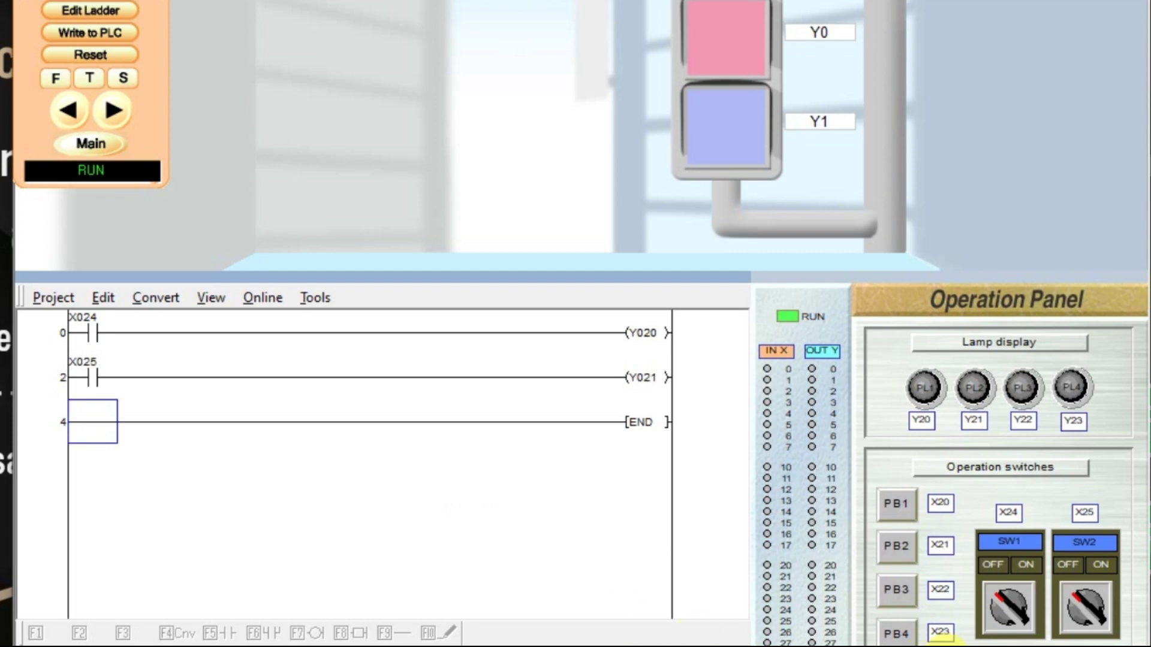
Turn SW1 and SW2 on so coils Y020 and Y021 and both lamps energise.
click(1008, 605)
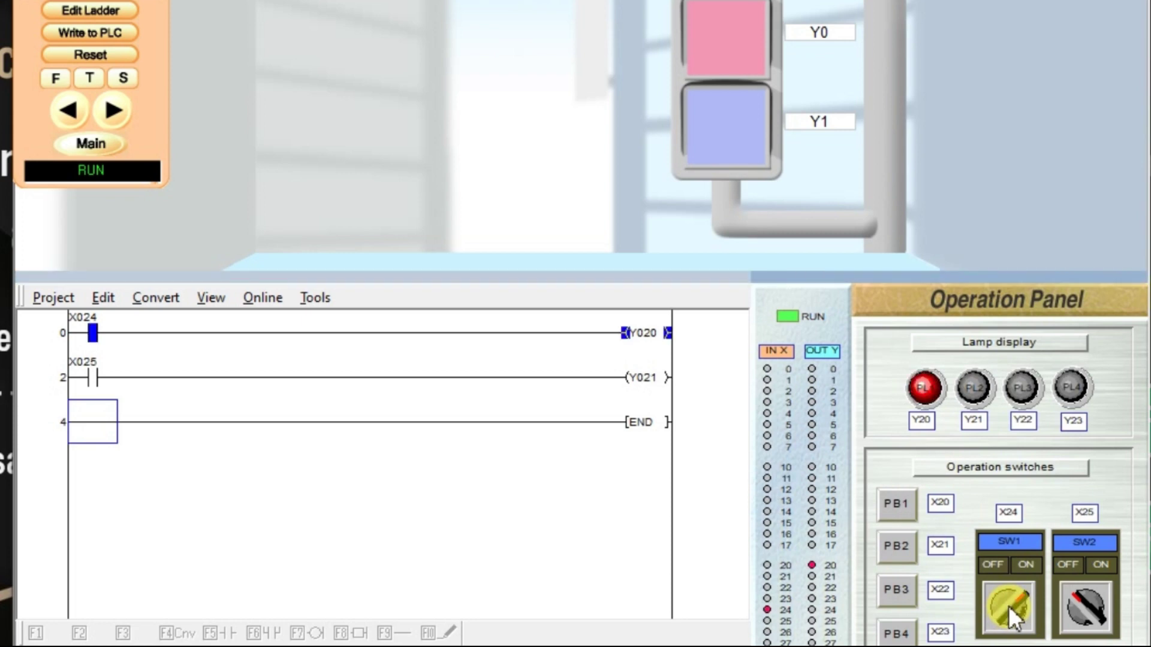
click(645, 333)
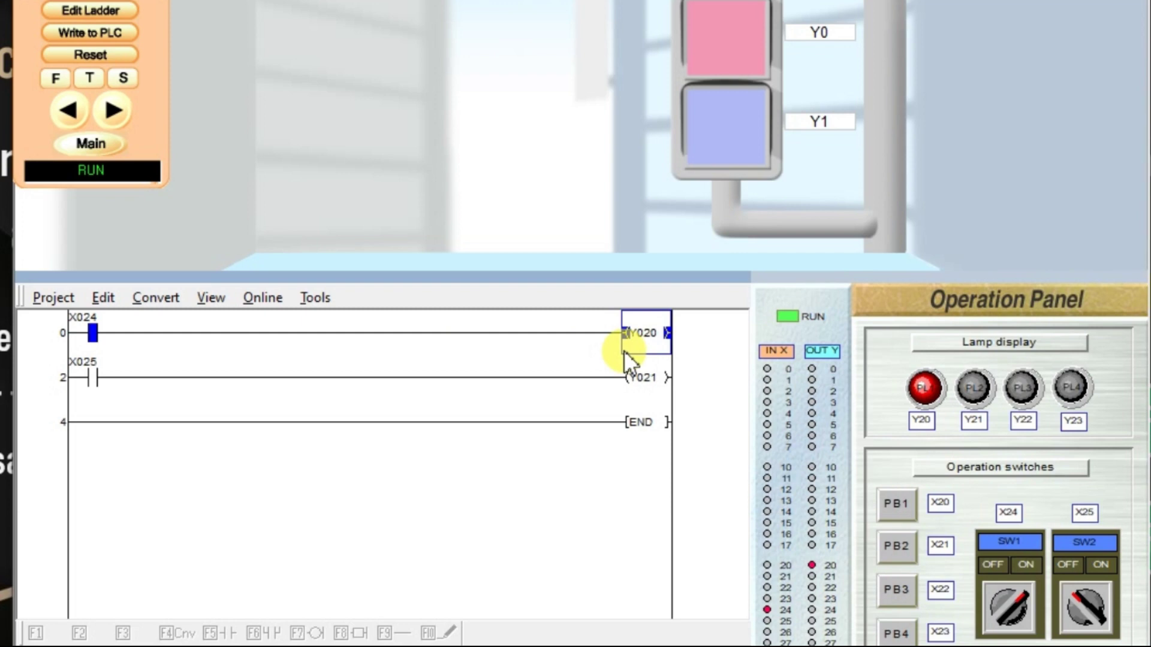
click(1088, 606)
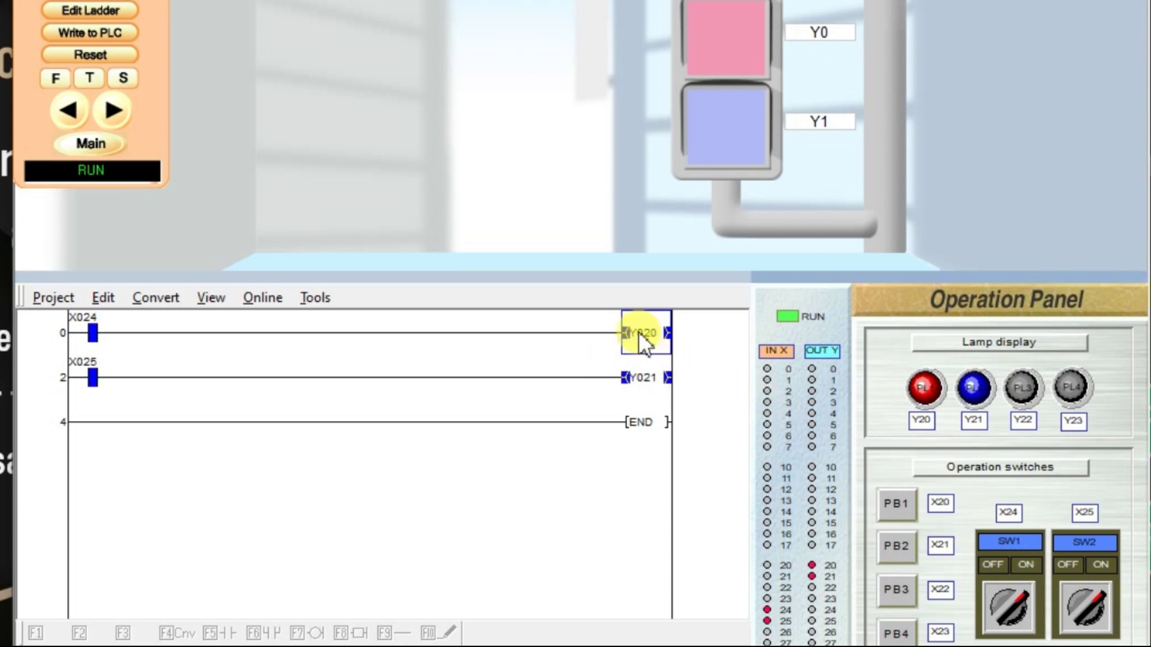
click(639, 379)
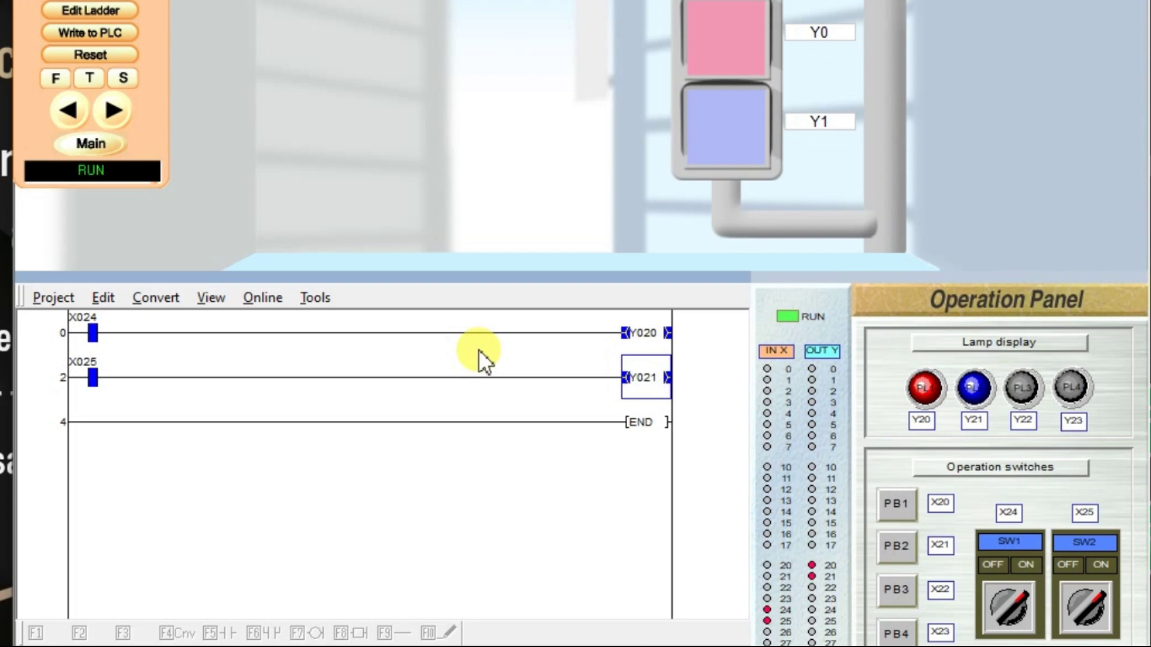
Turn SW1 and SW2 off and stop the PLC for ladder editing.
click(1013, 602)
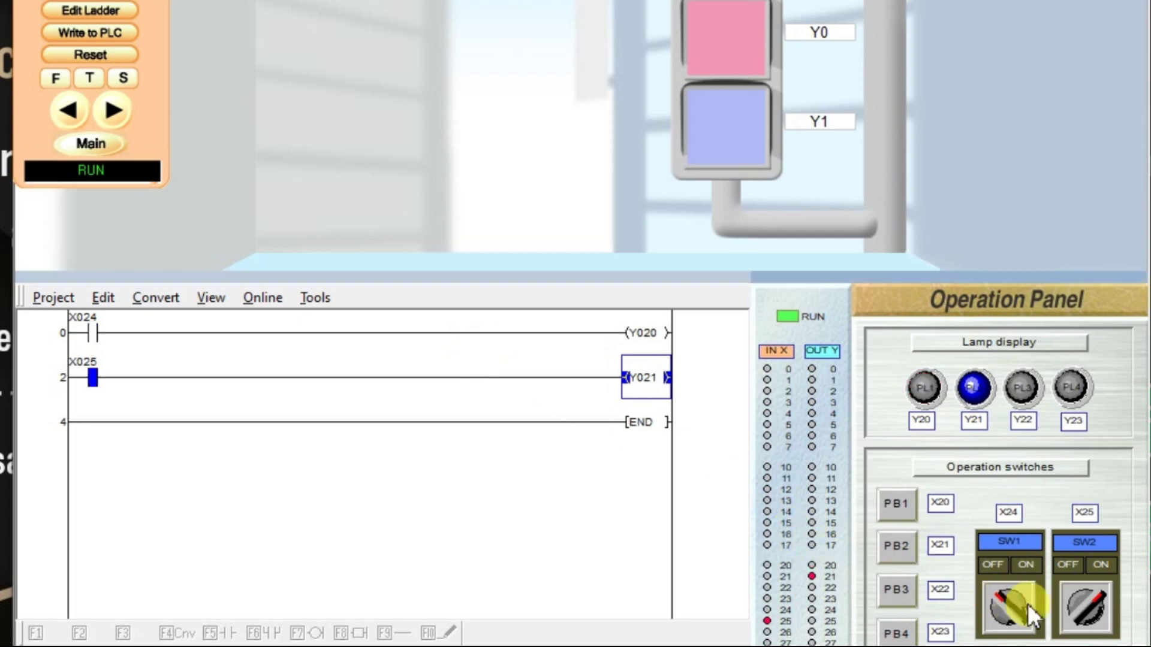
click(1084, 603)
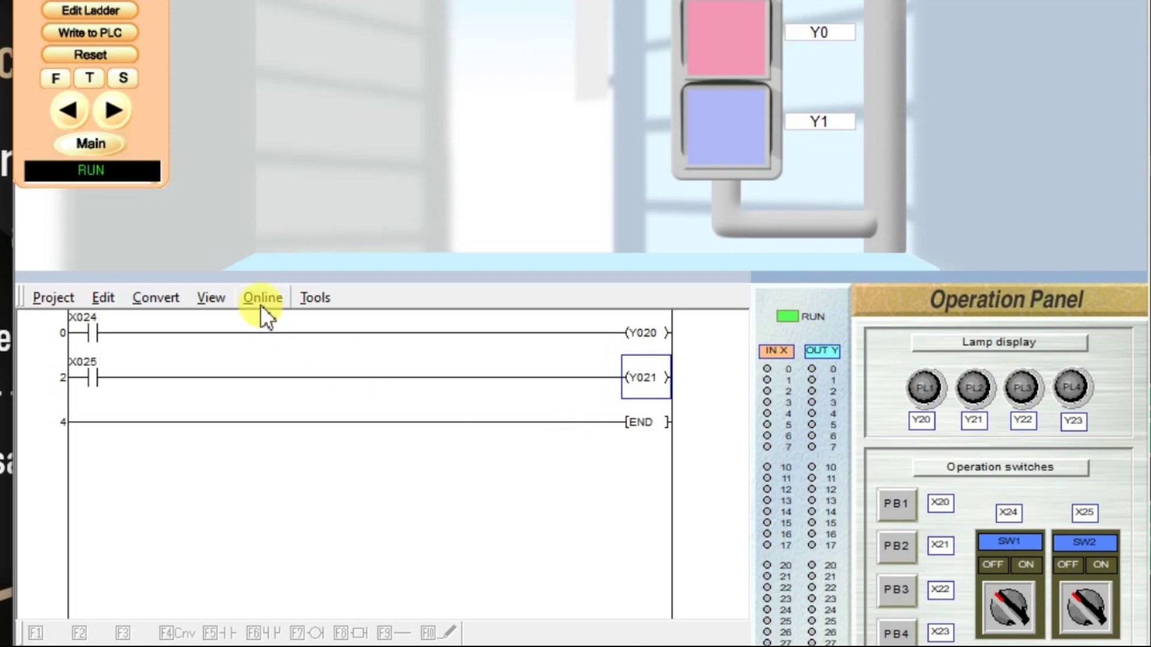
click(113, 11)
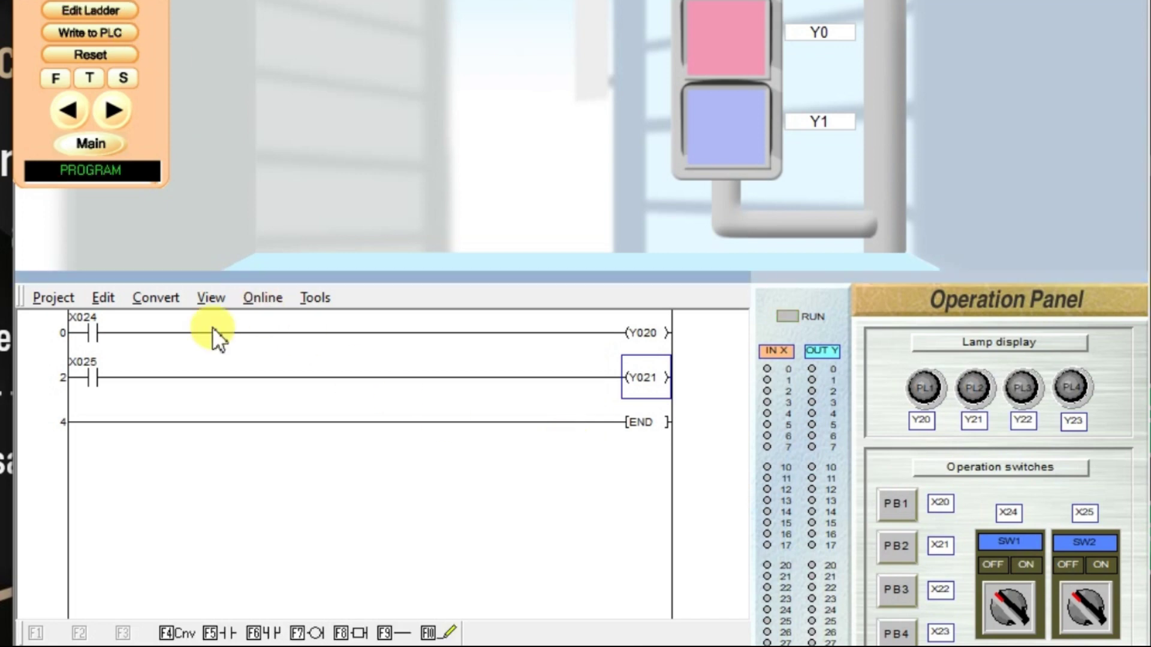
Add a normally closed Y021 contact after X024 on rung 0.
click(195, 331)
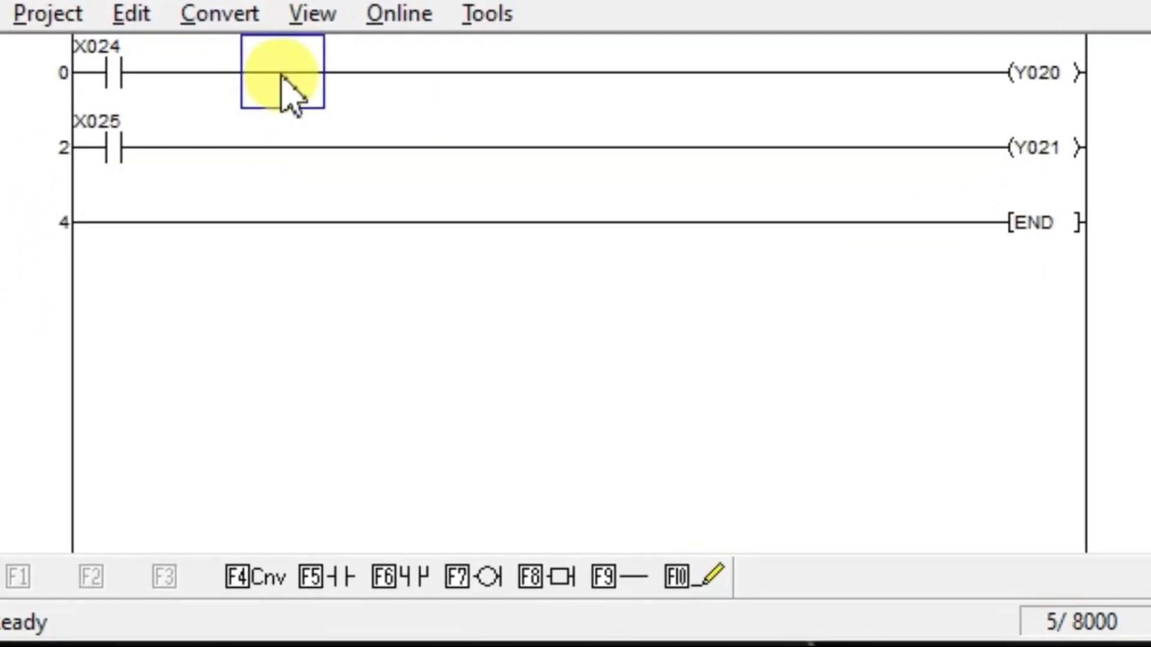
double_click(282, 79)
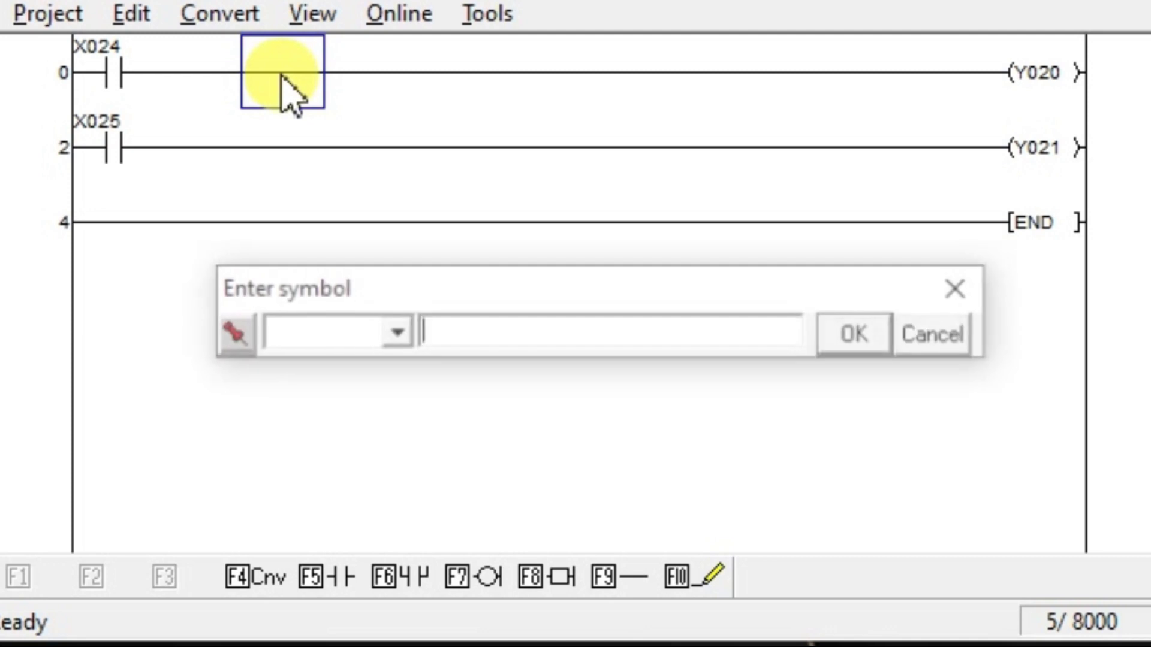
click(395, 333)
click(342, 414)
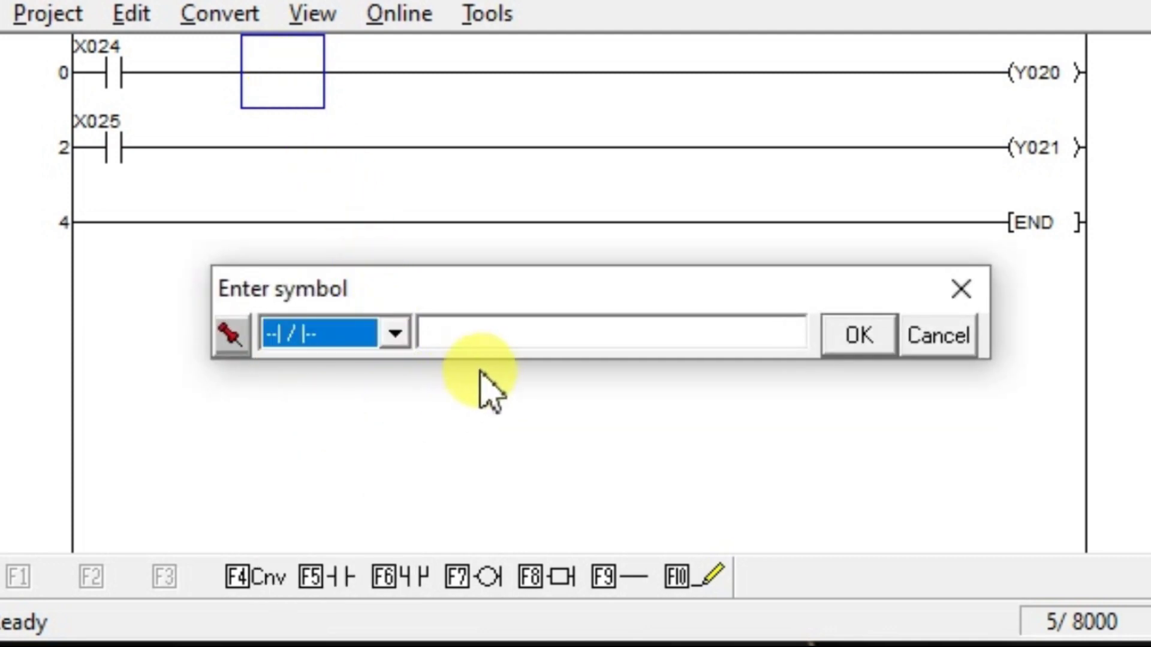
click(493, 339)
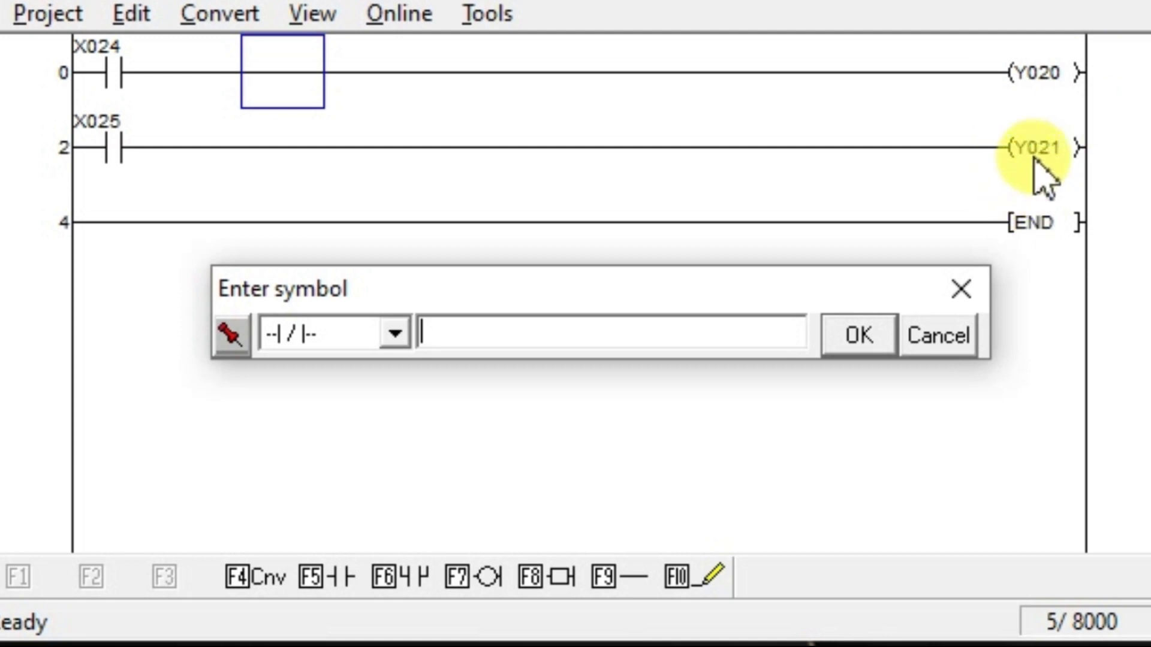
text(y)
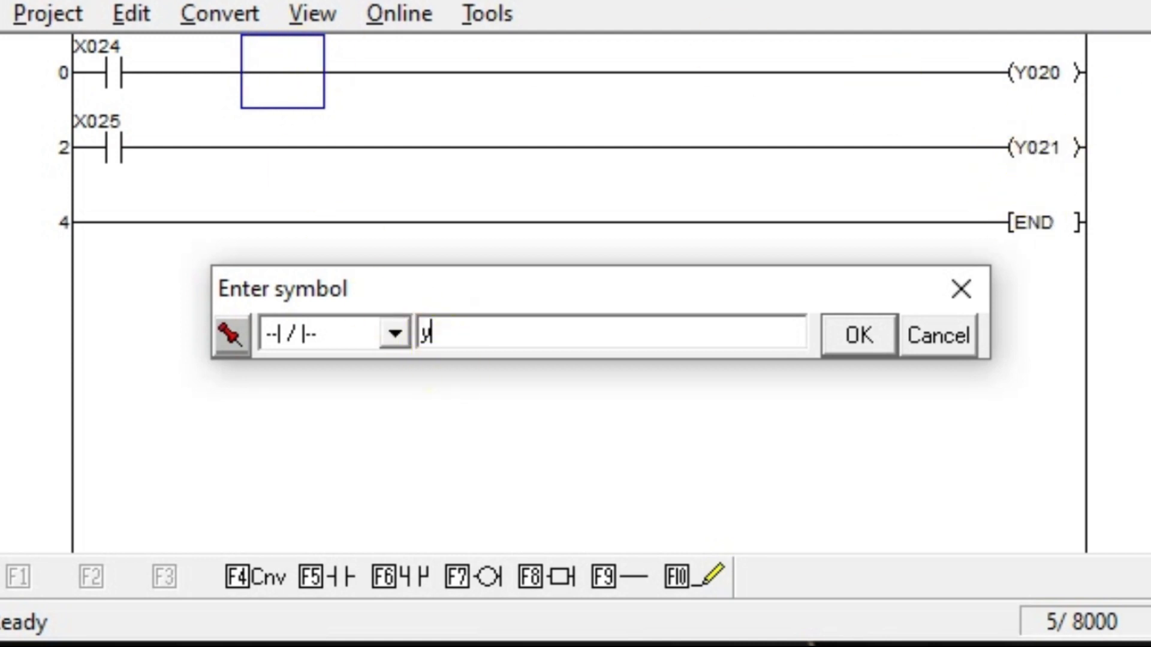
text(21)
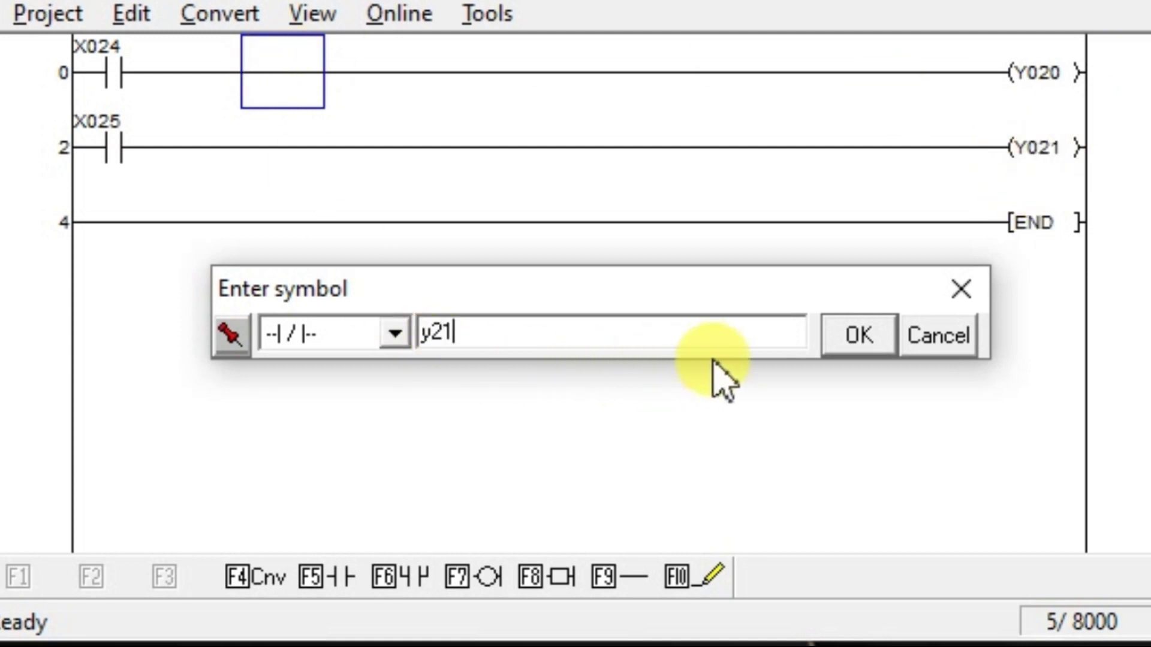
click(859, 334)
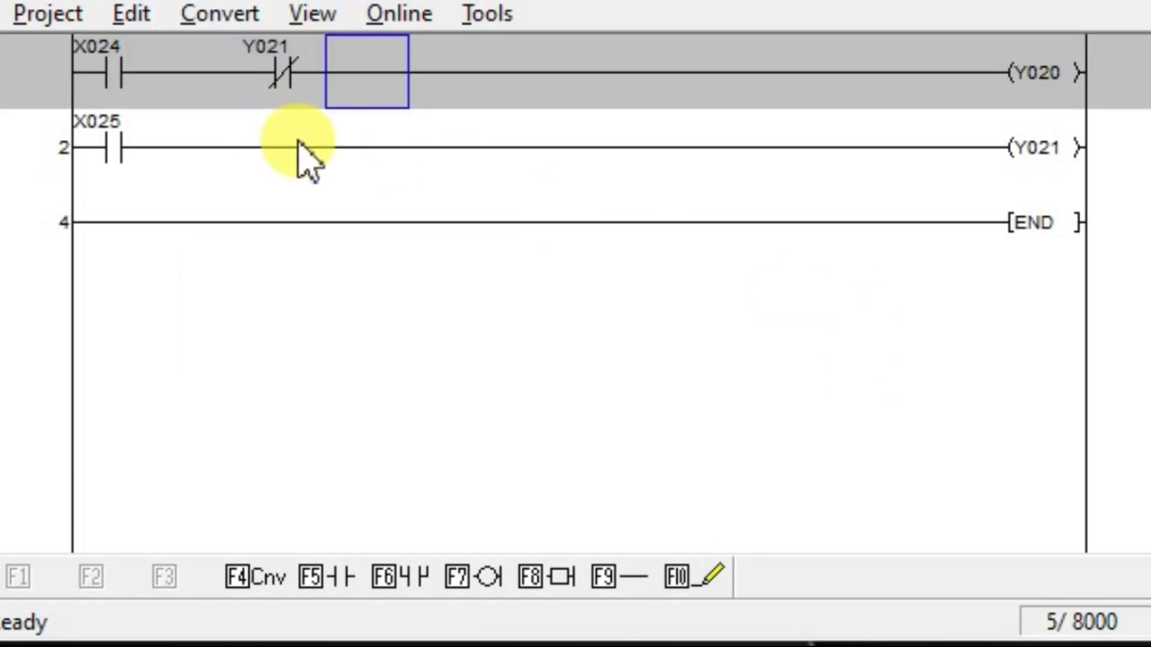
Add a normally closed Y020 contact after X025 on rung 2.
click(277, 154)
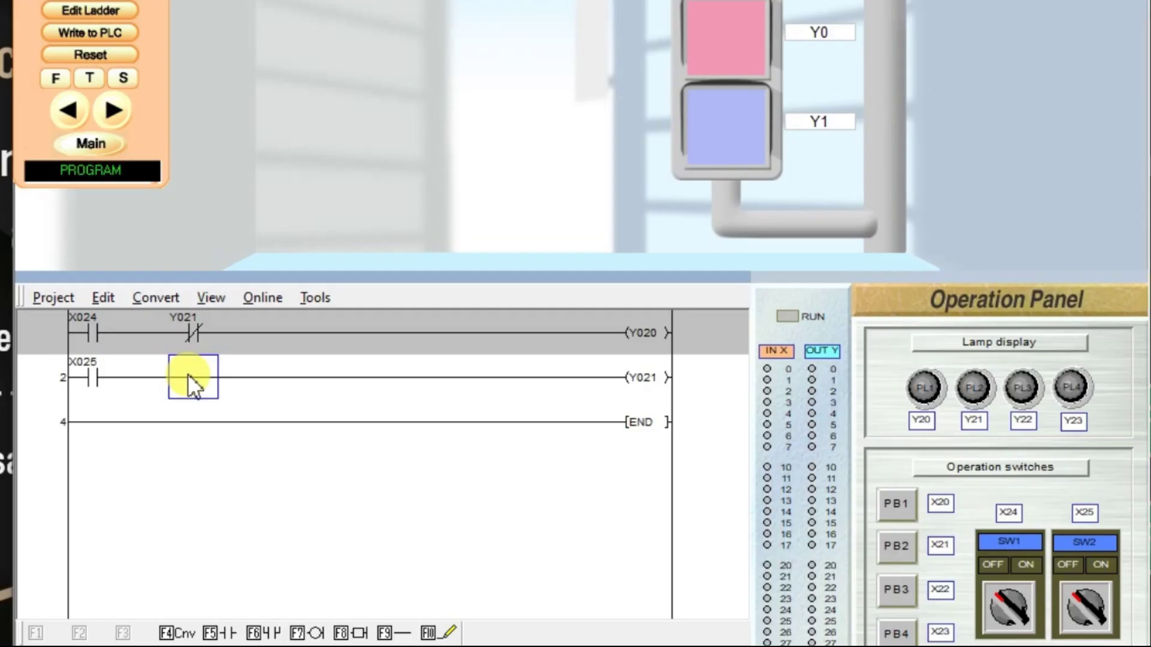
double_click(274, 144)
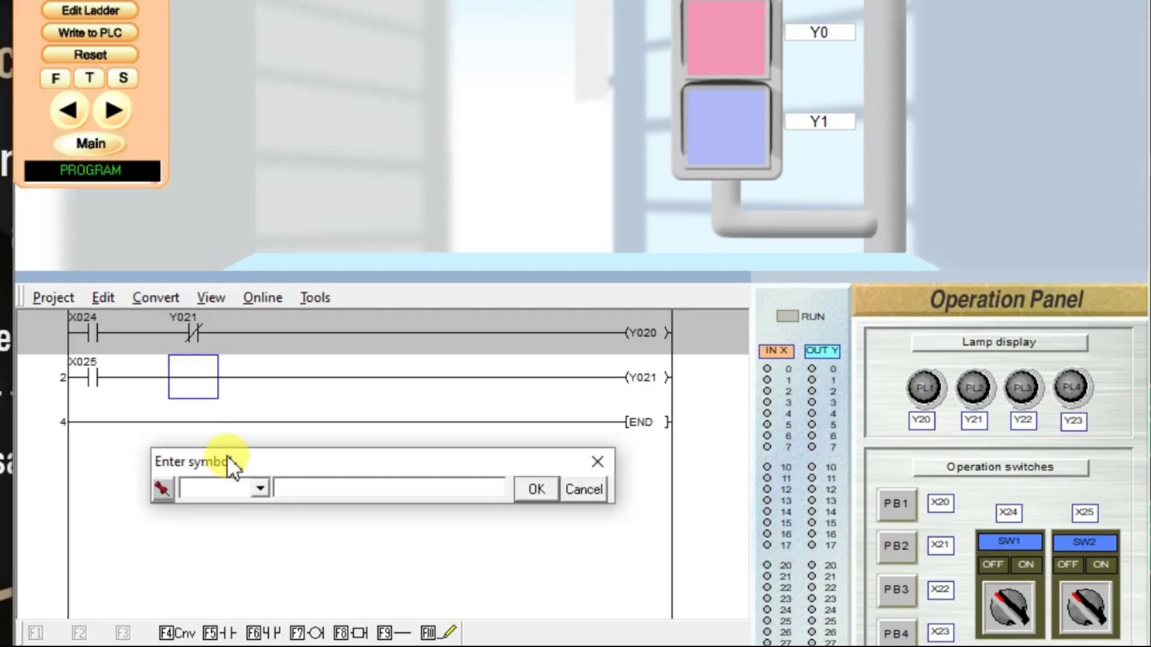
click(254, 487)
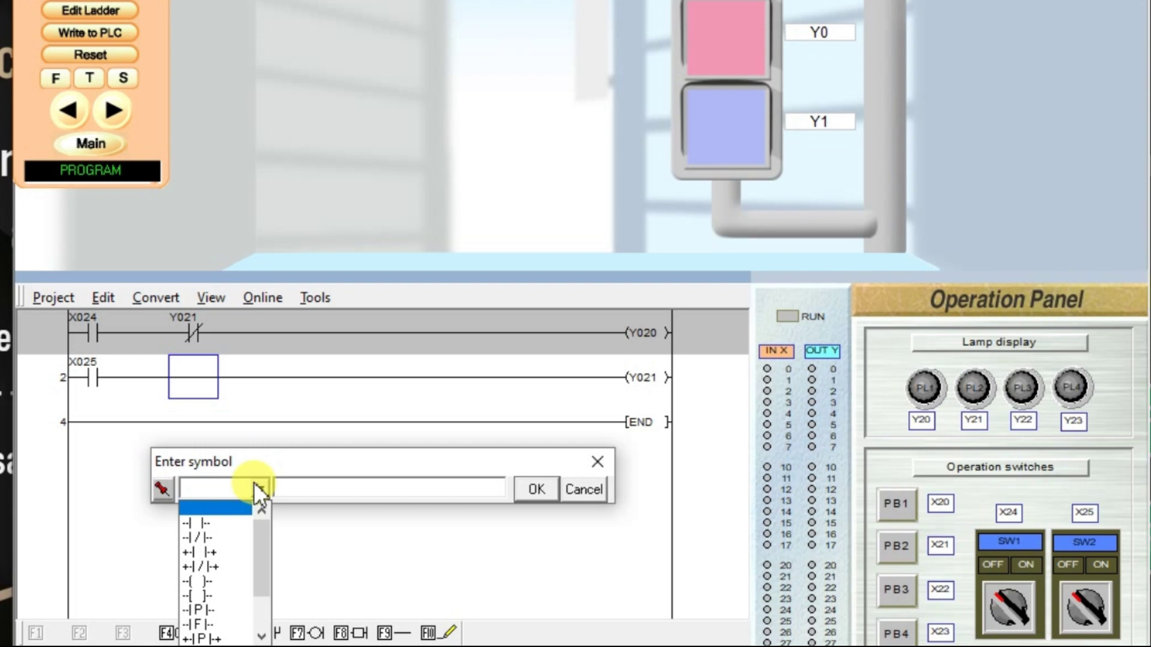
click(213, 538)
click(335, 488)
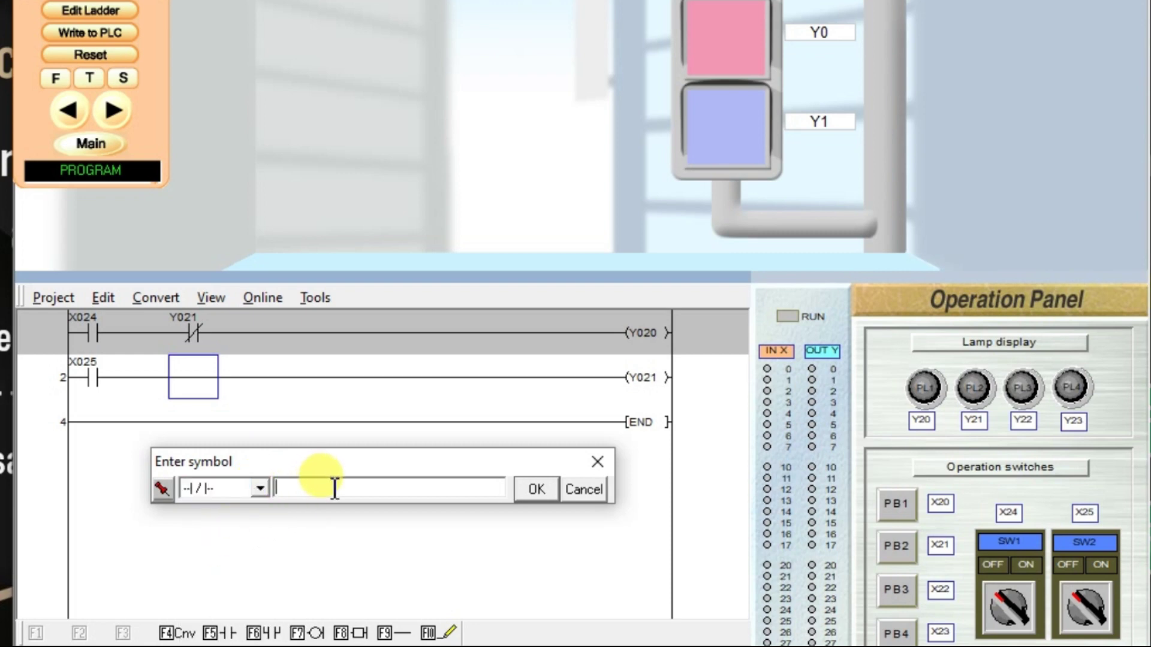
text(y)
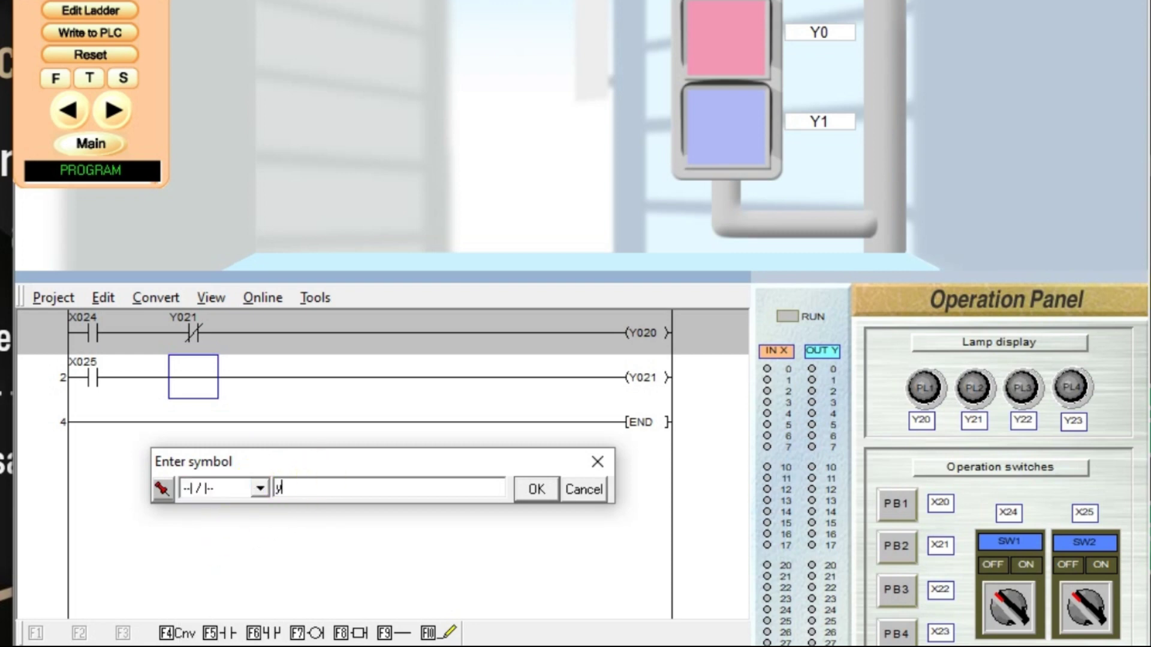
text(20)
click(520, 486)
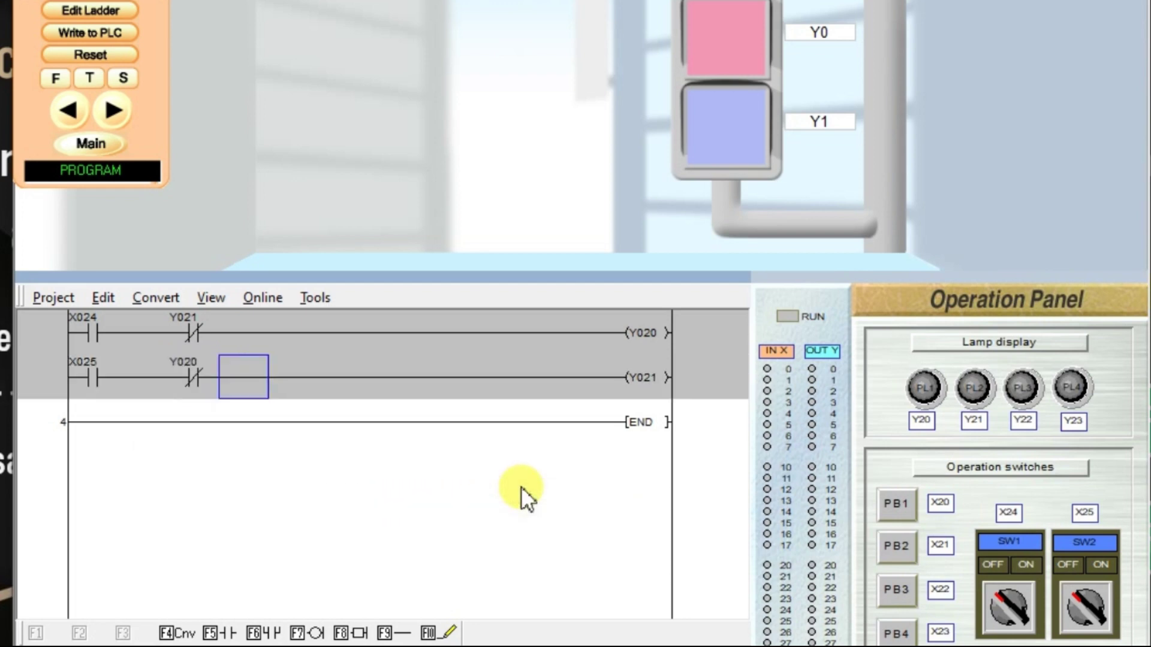
Convert the interlocked ladder, write it to the PLC and acknowledge Write Completed.
click(176, 633)
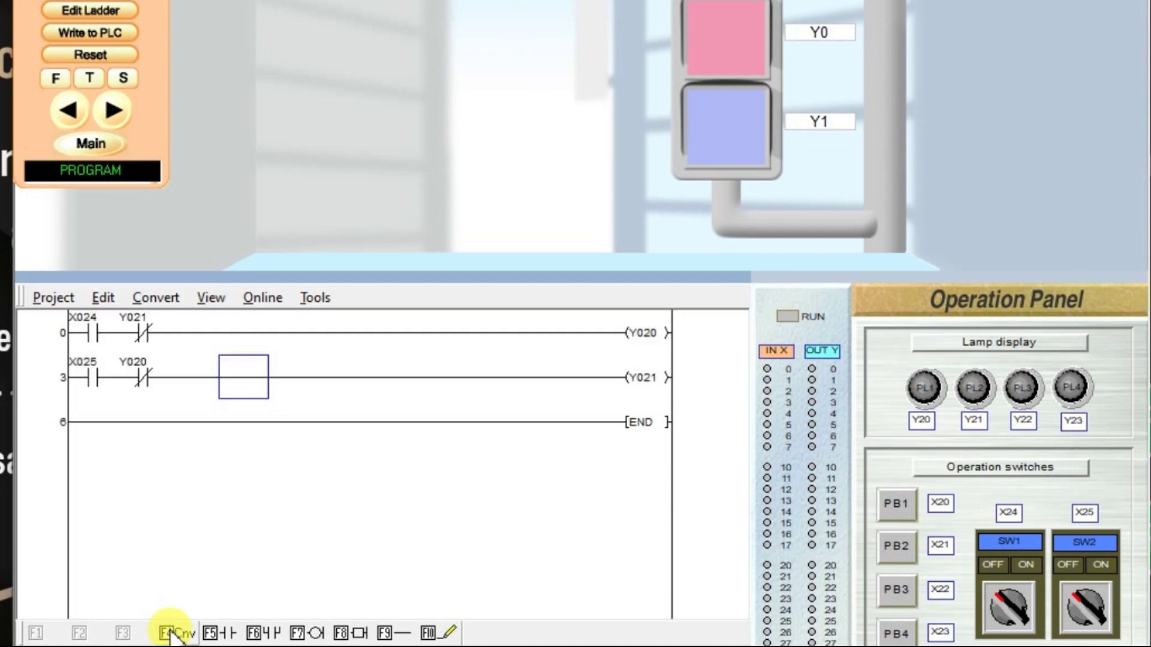
click(130, 32)
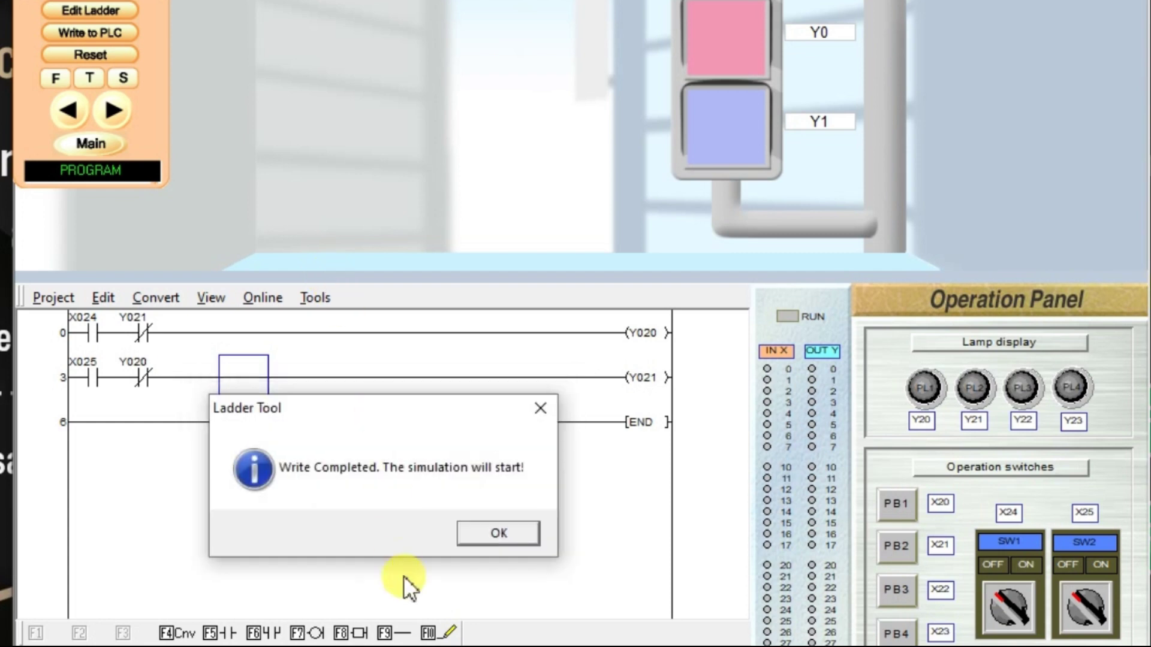
click(480, 536)
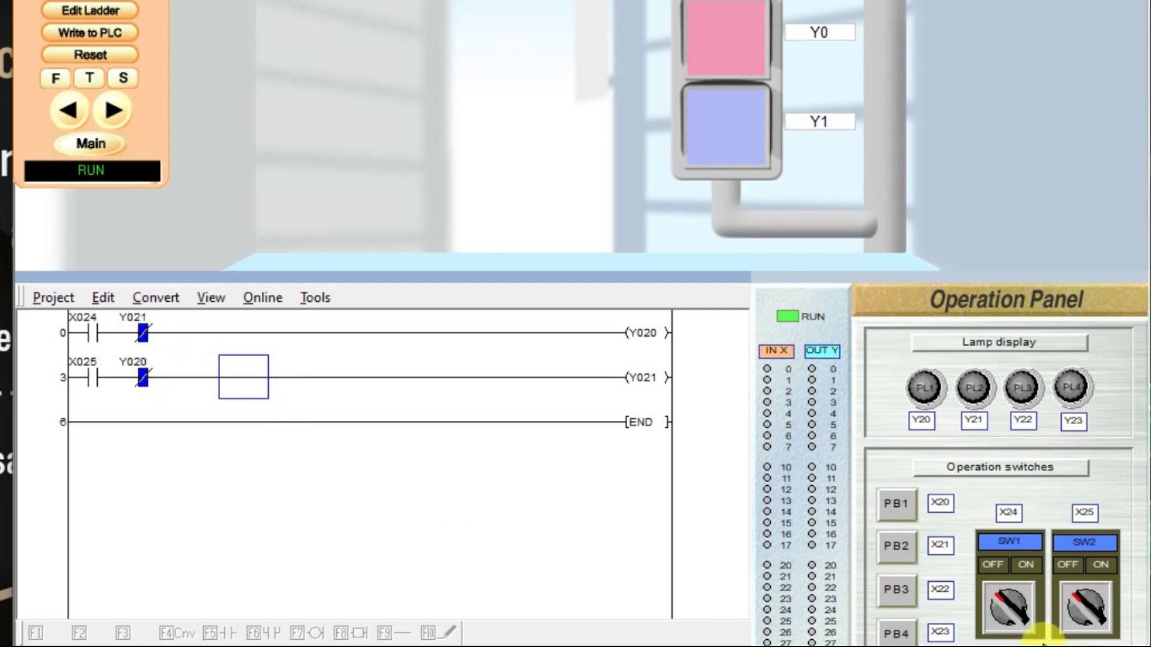
Turn SW1 on and inspect rung 0 showing X024 energising coil Y020.
click(1006, 605)
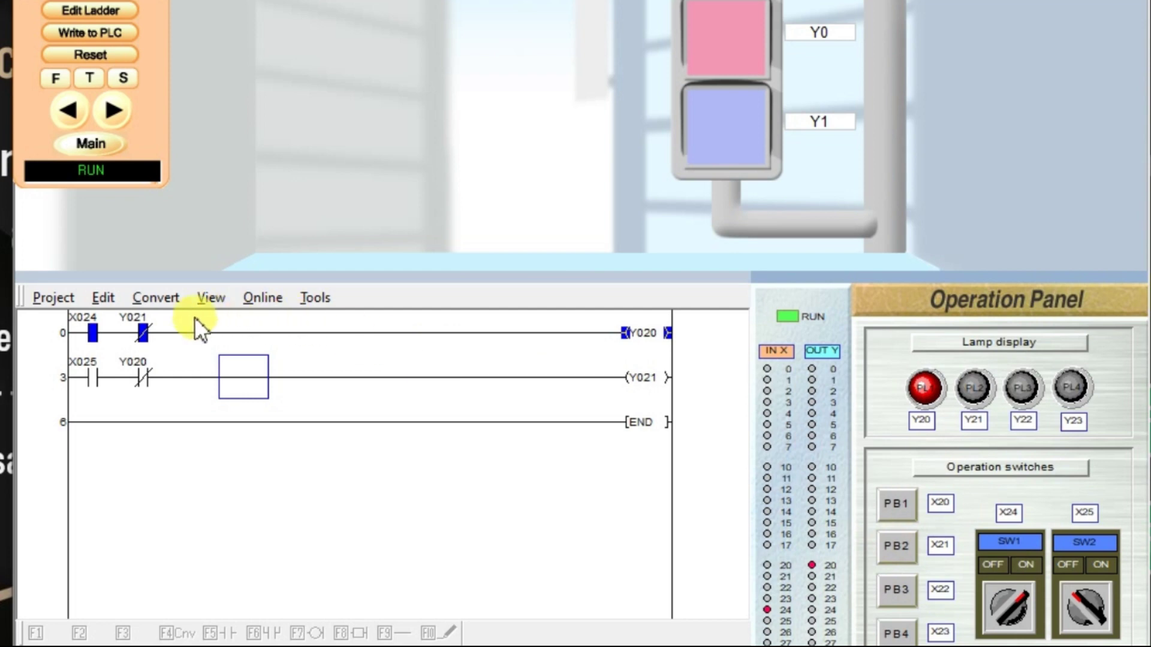
click(137, 334)
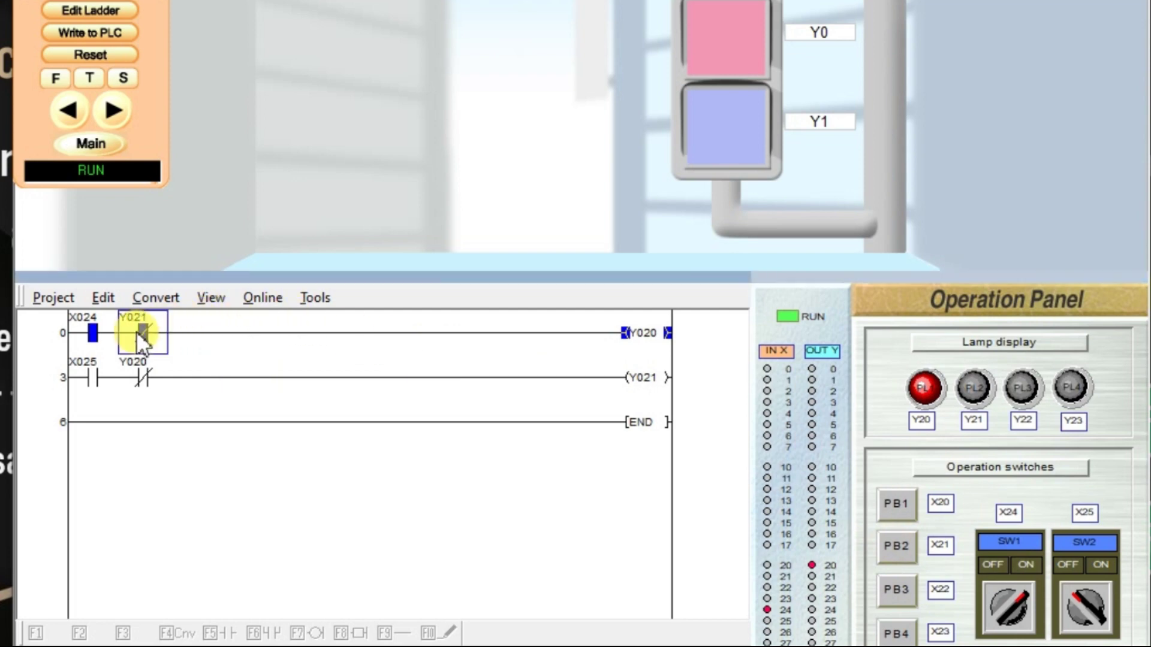
click(90, 329)
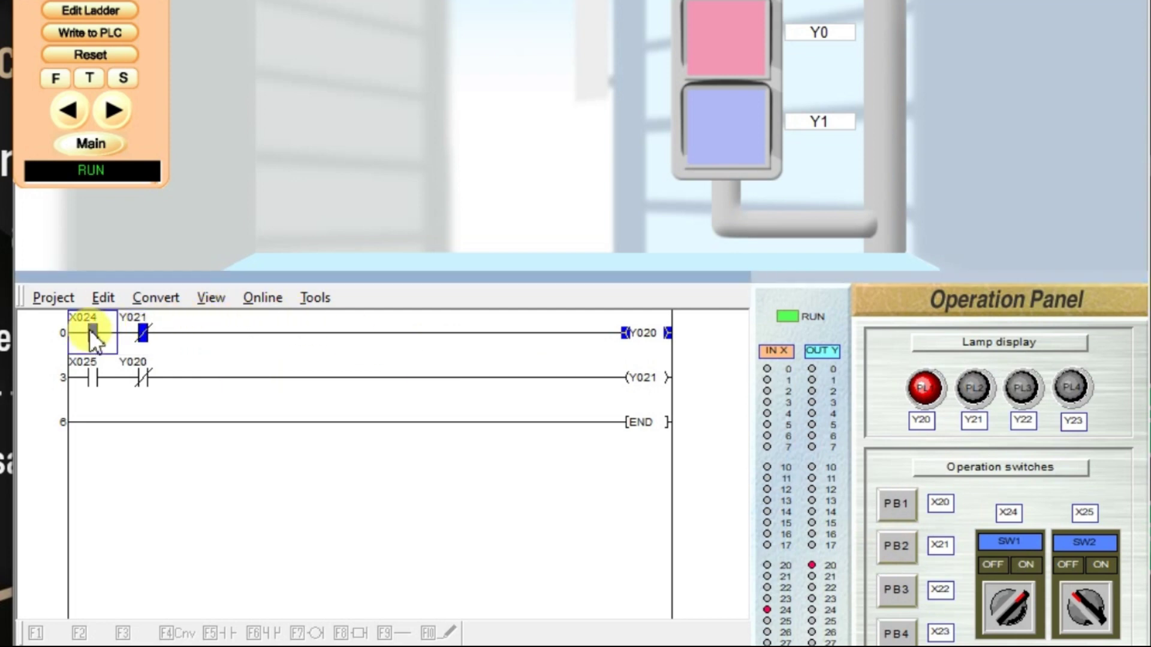
click(133, 331)
click(628, 339)
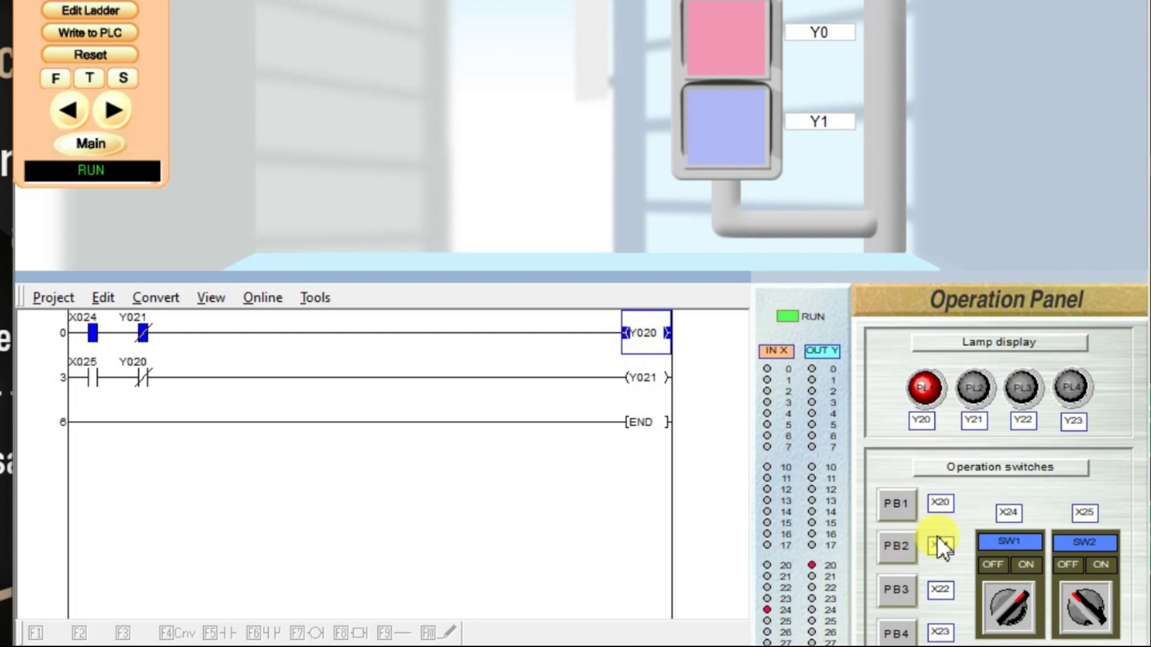
Turn SW2 on and inspect rung 3, where the open Y020 contact keeps Y021 off.
click(1077, 606)
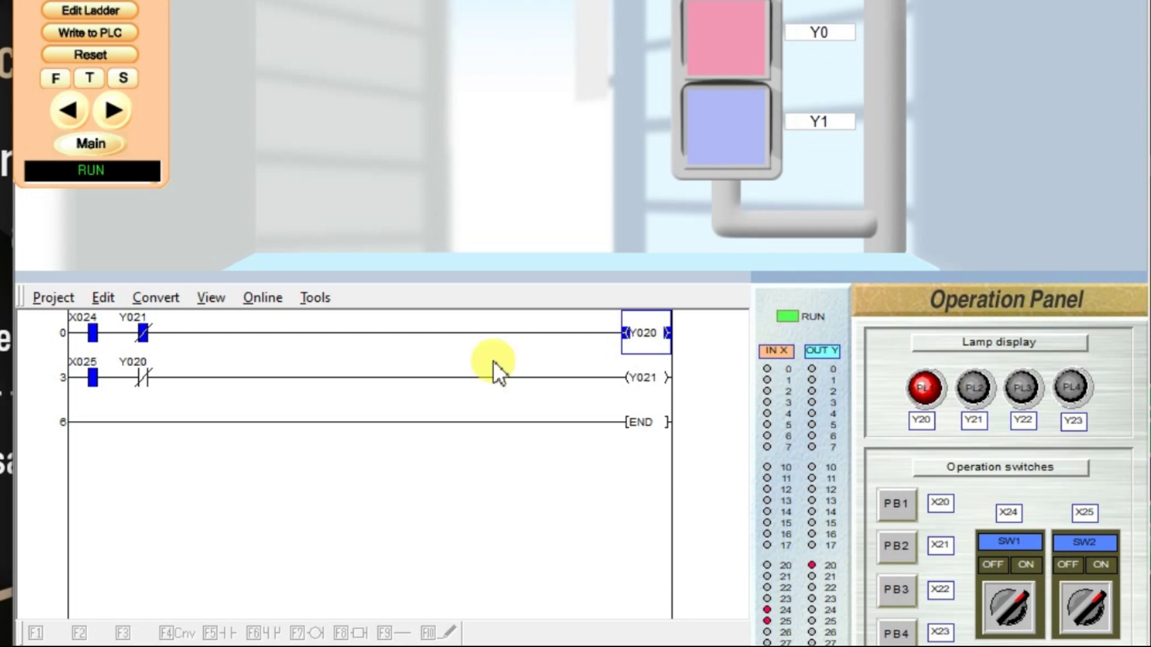
key(Down)
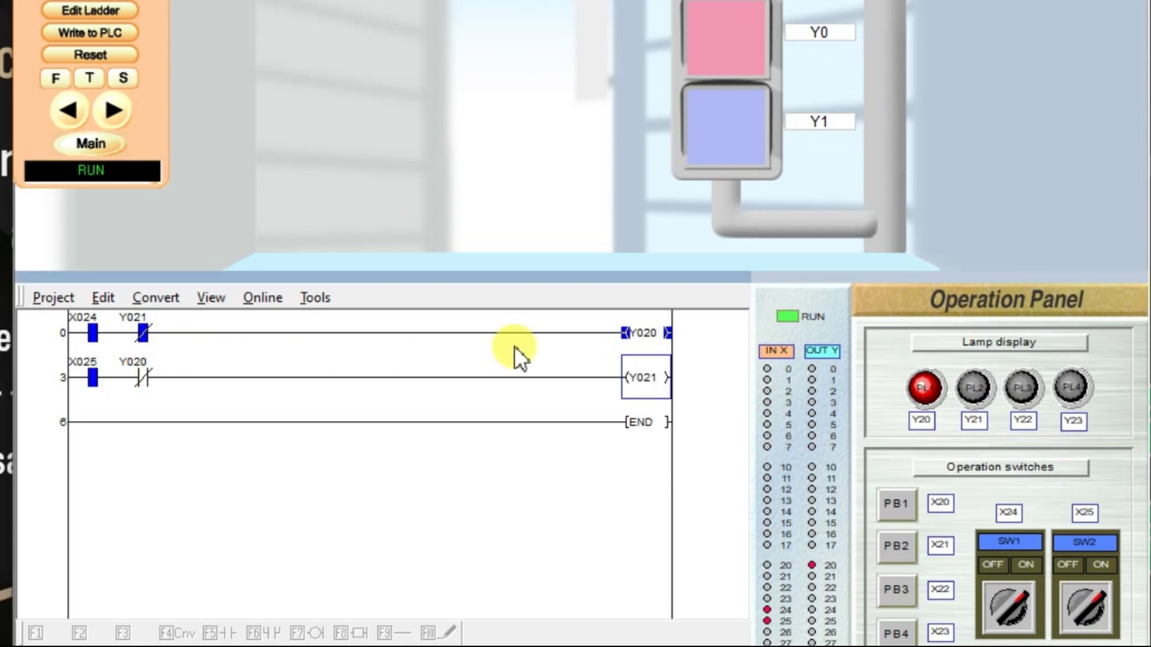
click(647, 338)
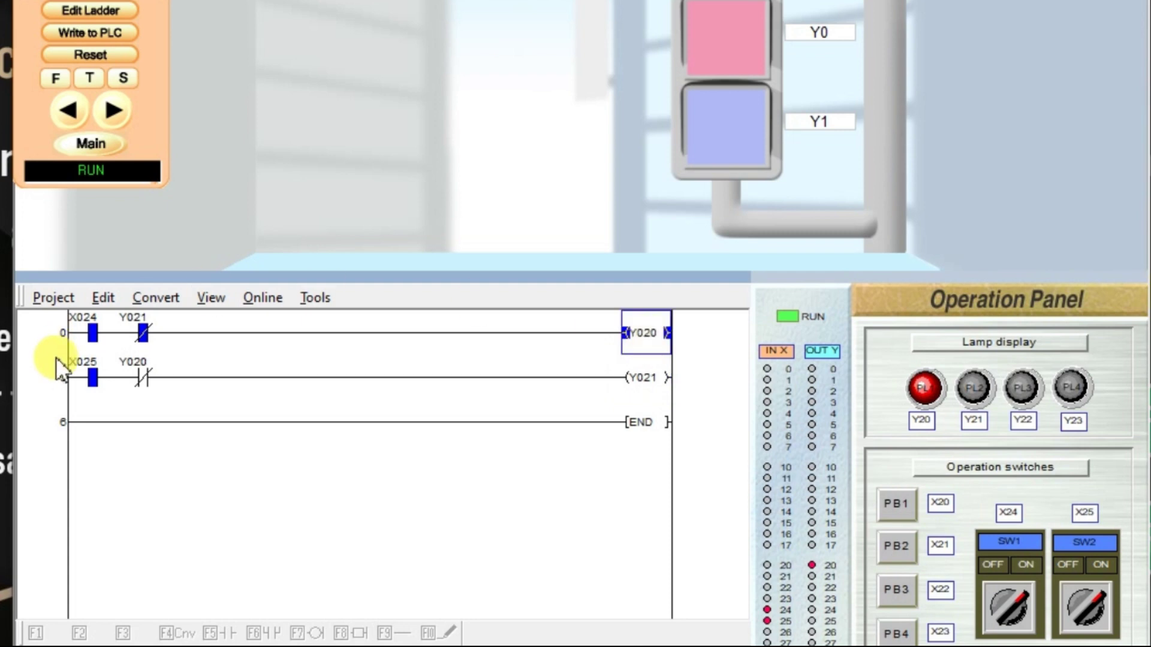
click(150, 374)
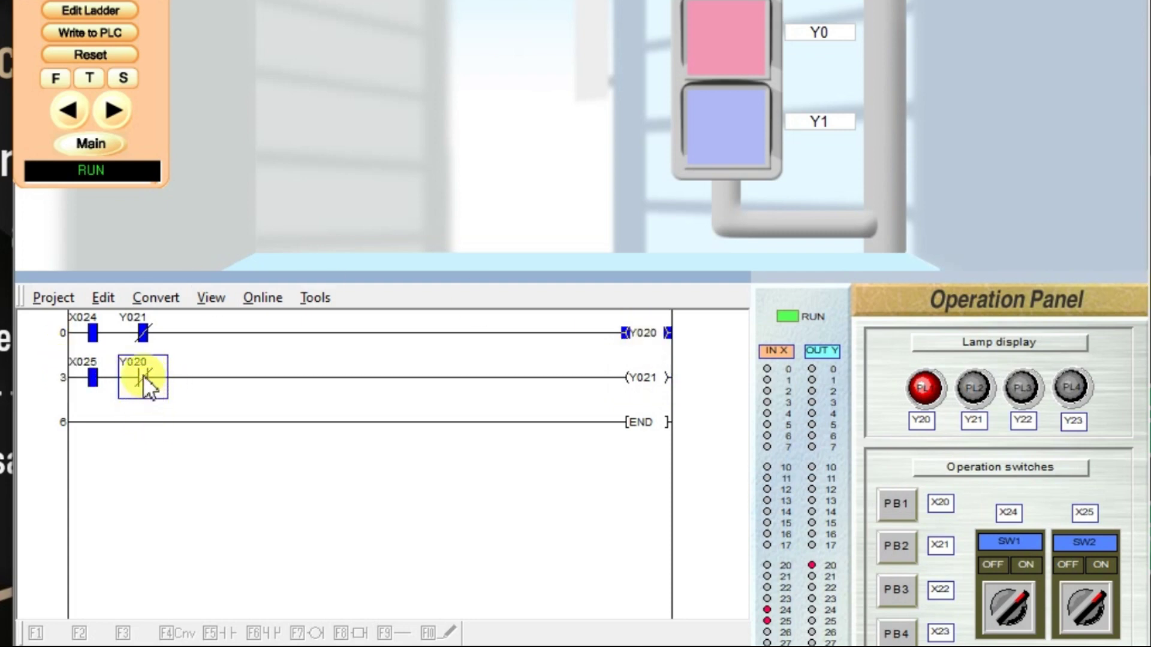
click(84, 372)
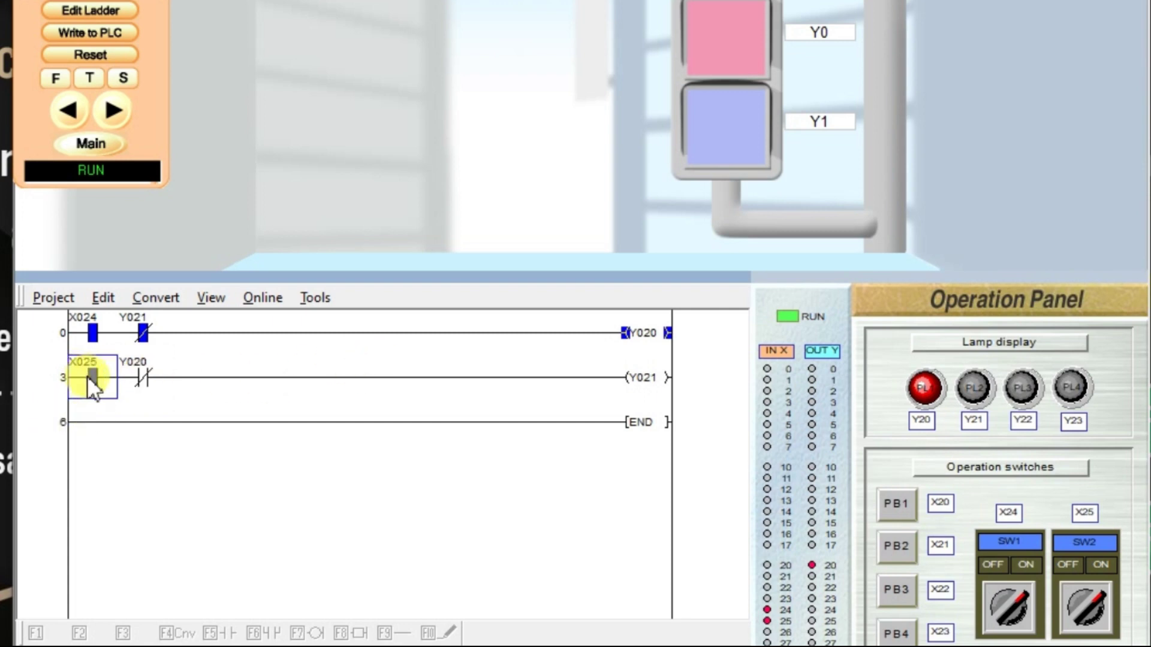
click(140, 374)
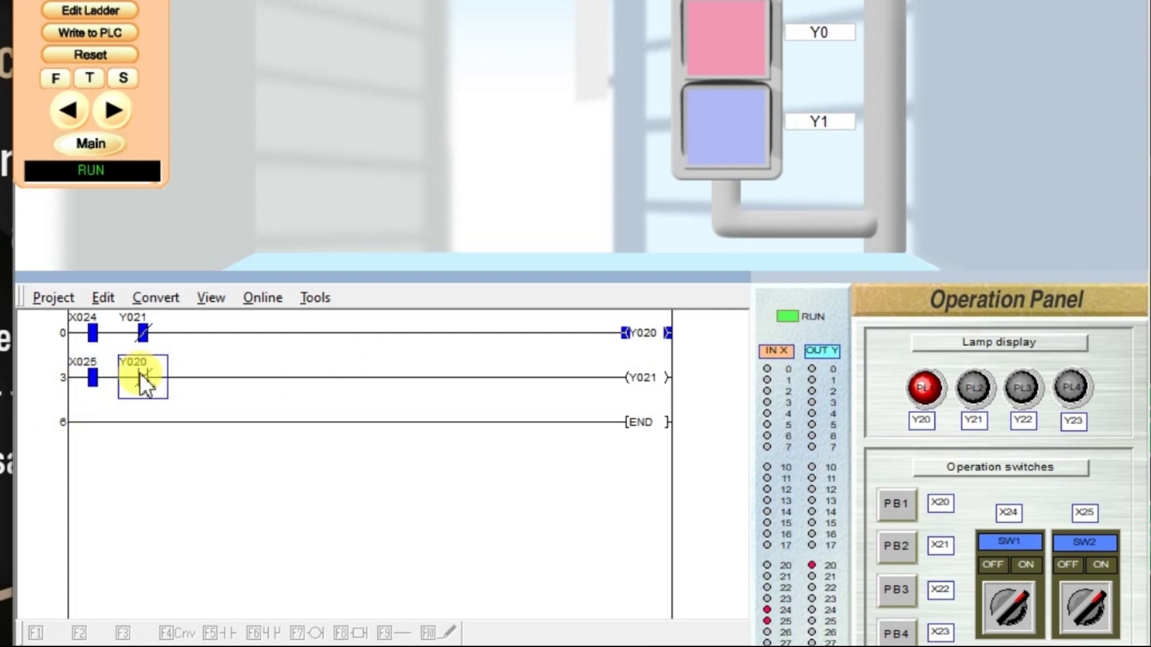
click(94, 389)
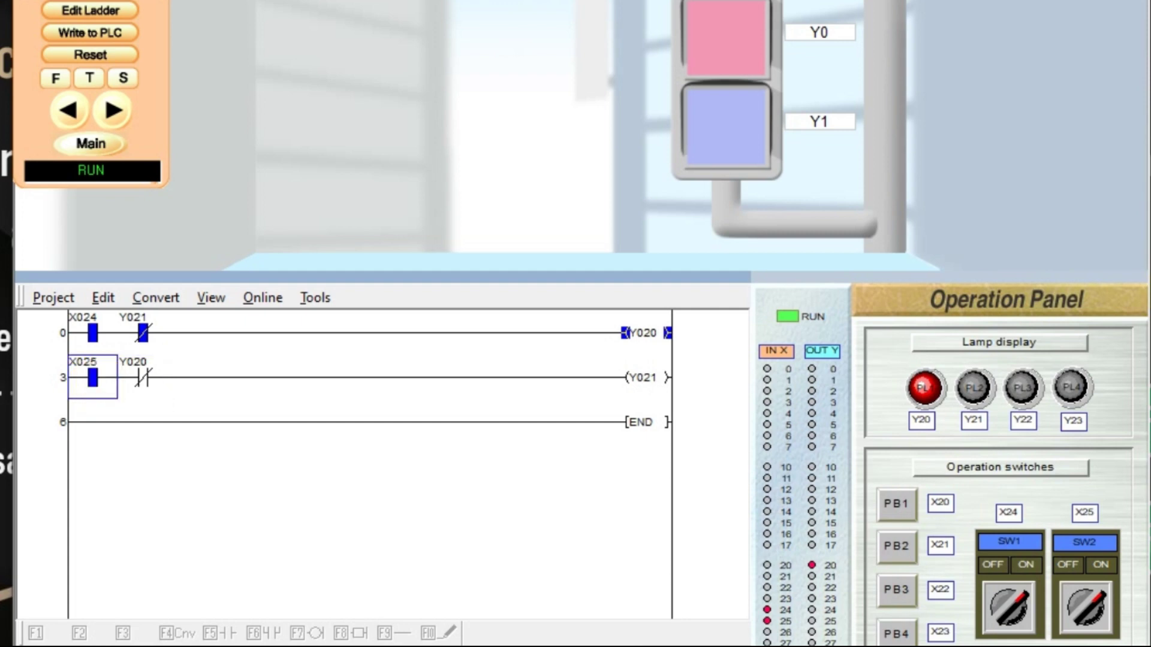
Switch inputs X025 and X024 both off.
click(1088, 603)
click(1004, 603)
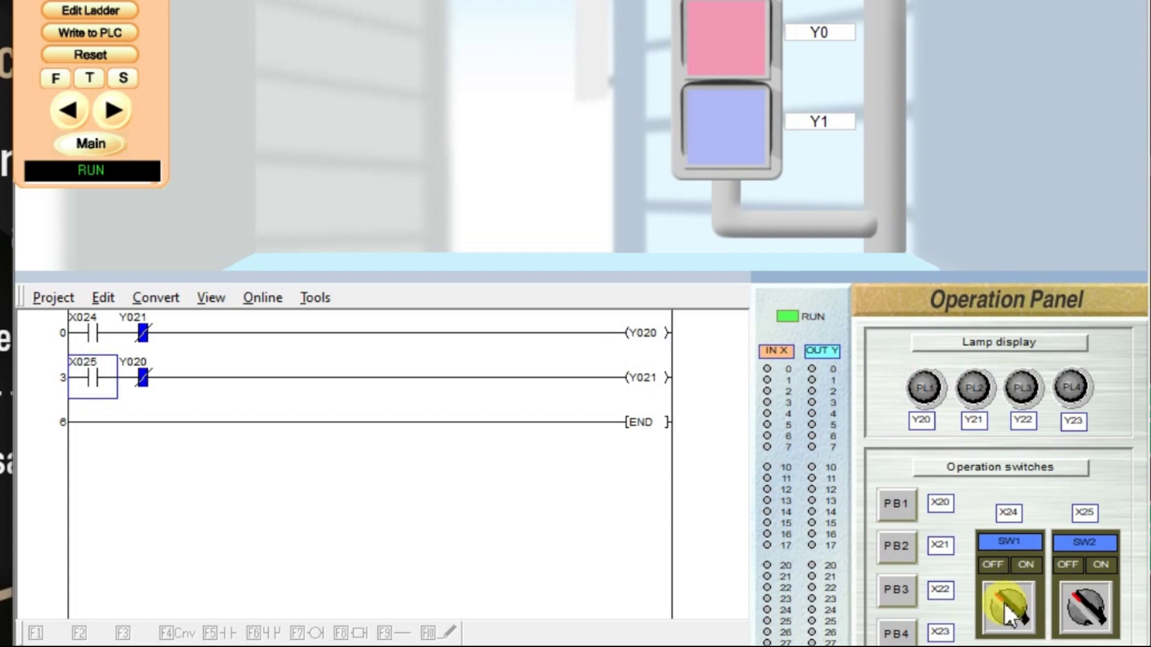
click(369, 544)
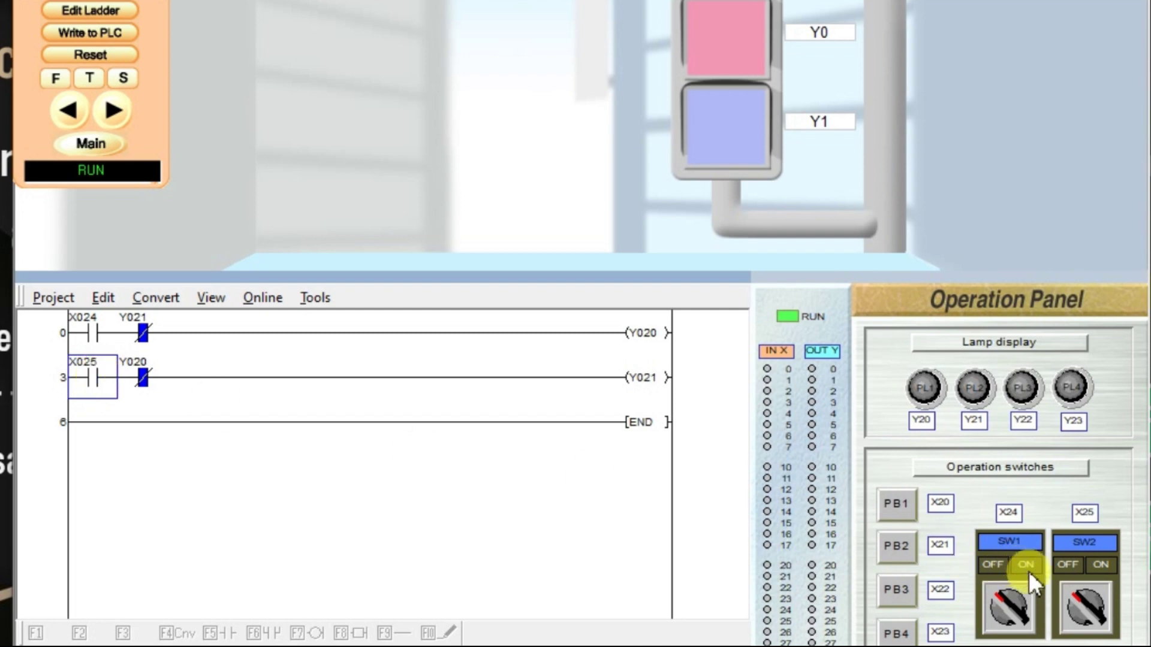
Turn SW2 on alone and inspect the rungs showing Y021 energised and Y020 off.
click(1079, 594)
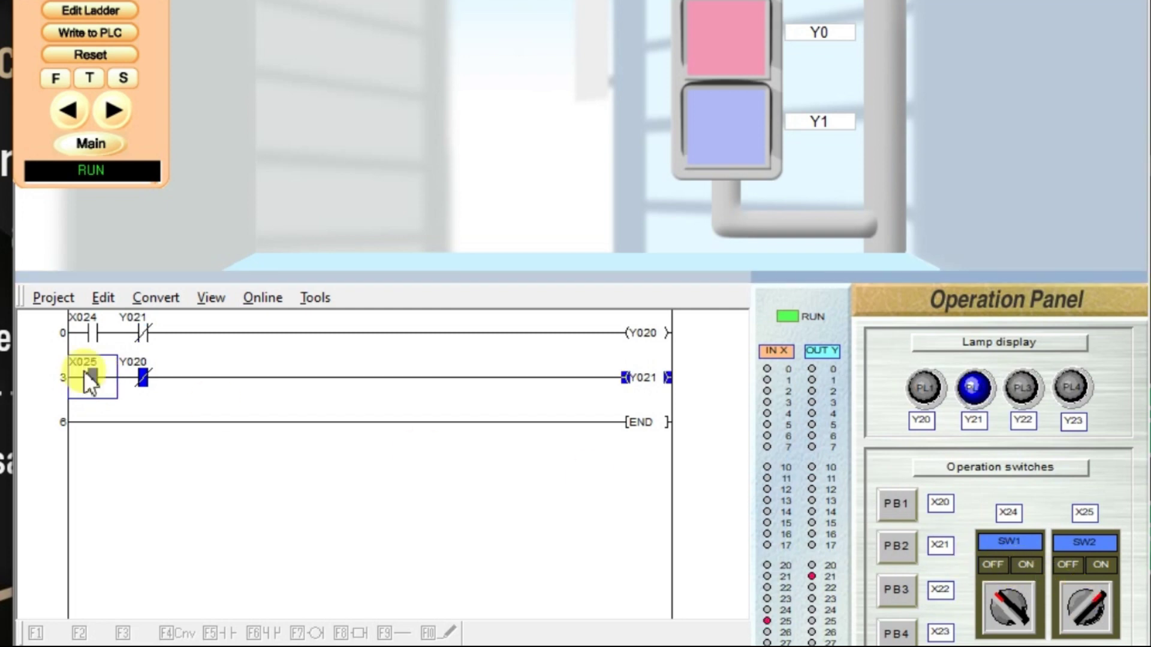
click(140, 386)
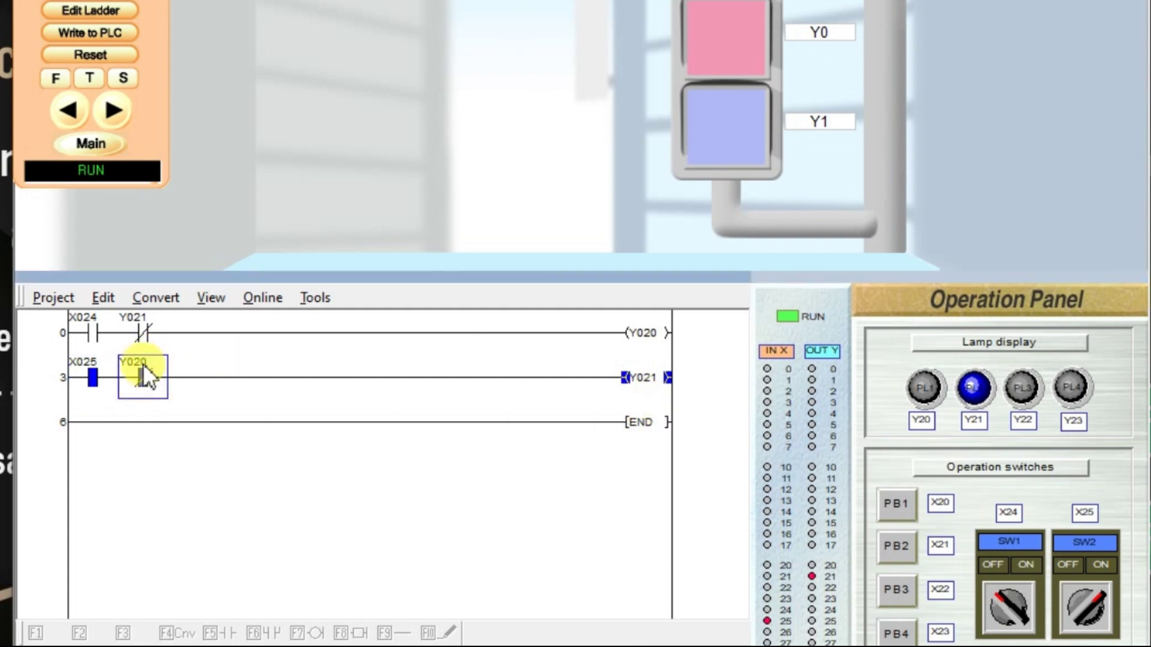
click(643, 329)
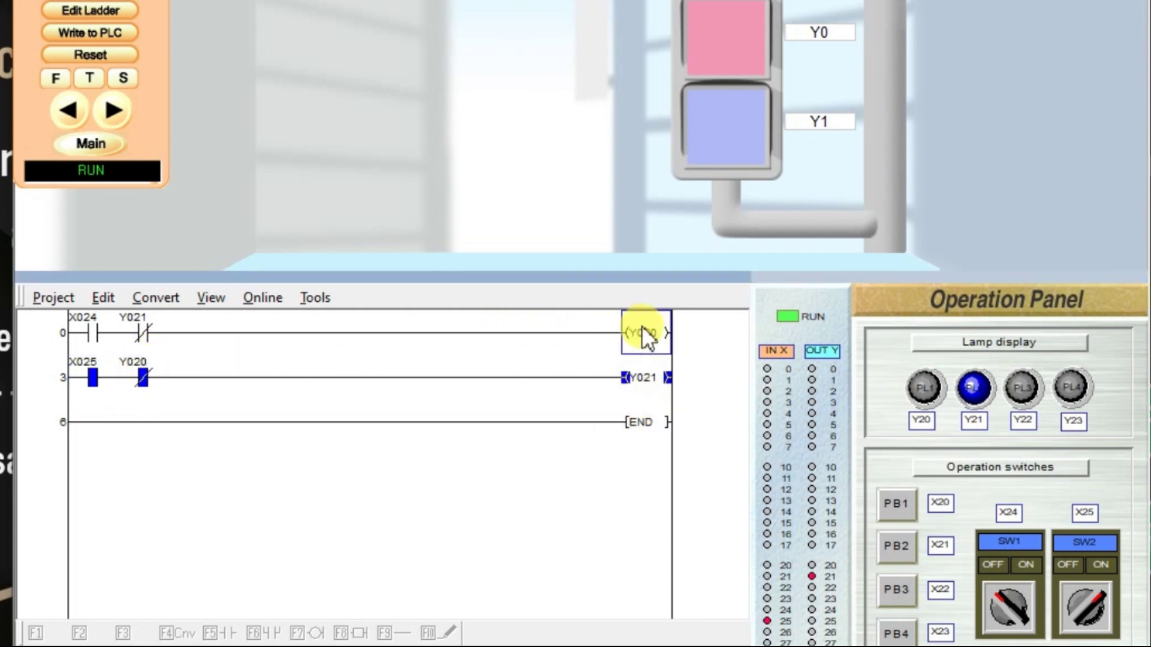
click(138, 383)
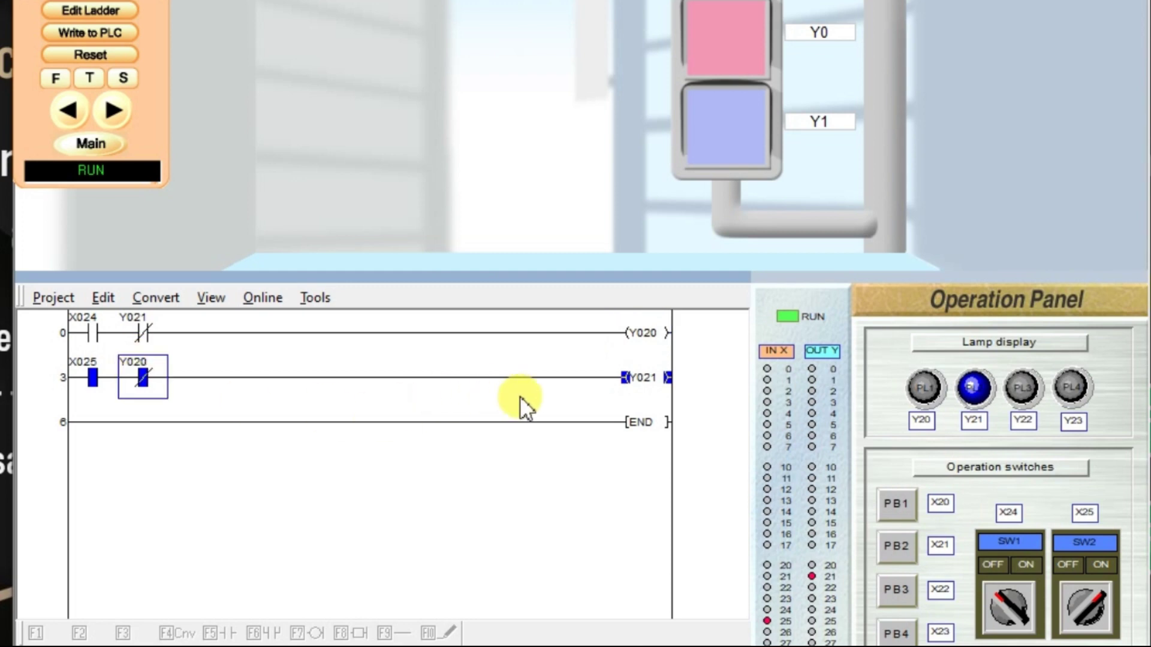
click(638, 384)
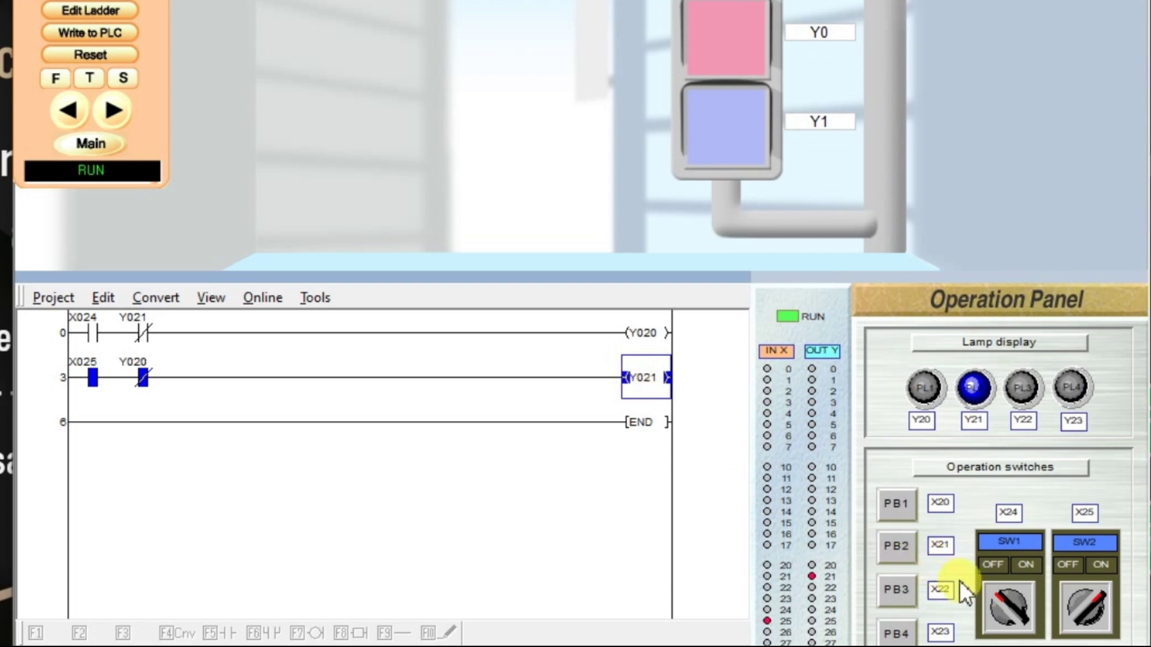
click(85, 327)
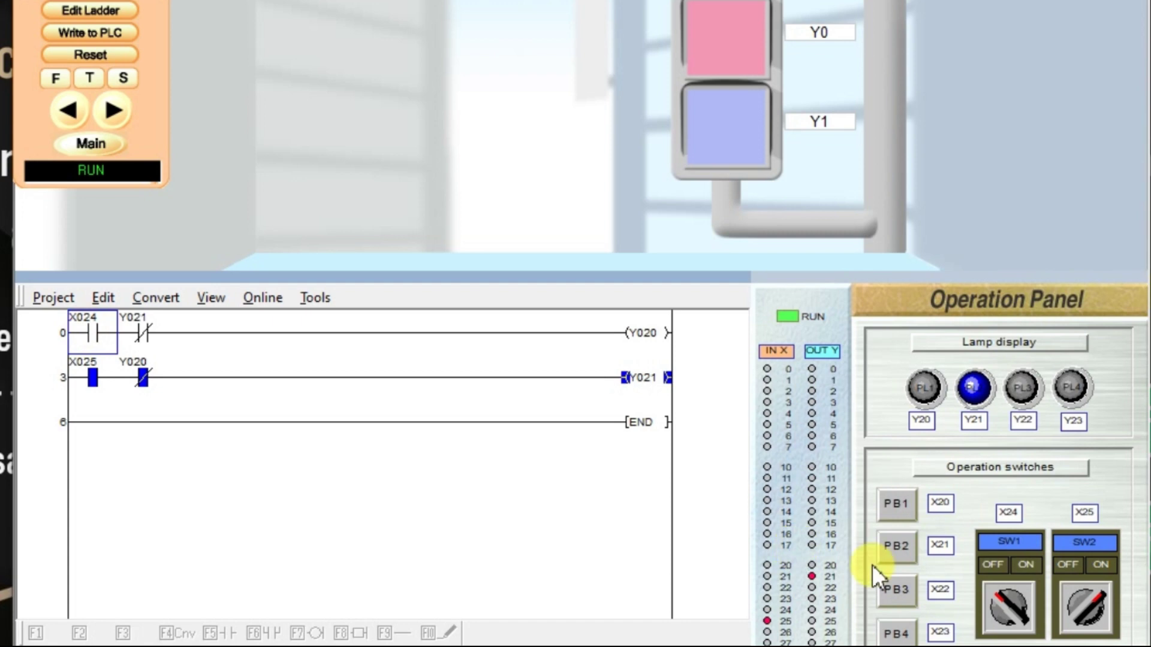
Turn SW1 on and point out the open Y021 interlock blocking Y020 on rung 0.
click(1005, 598)
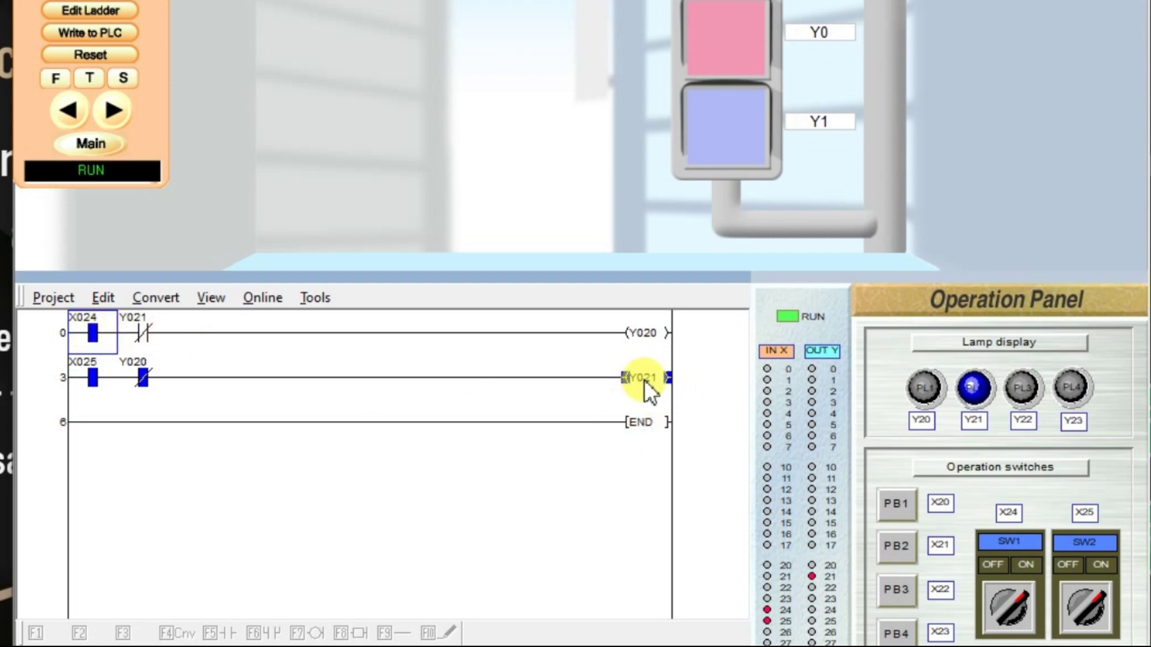
click(147, 335)
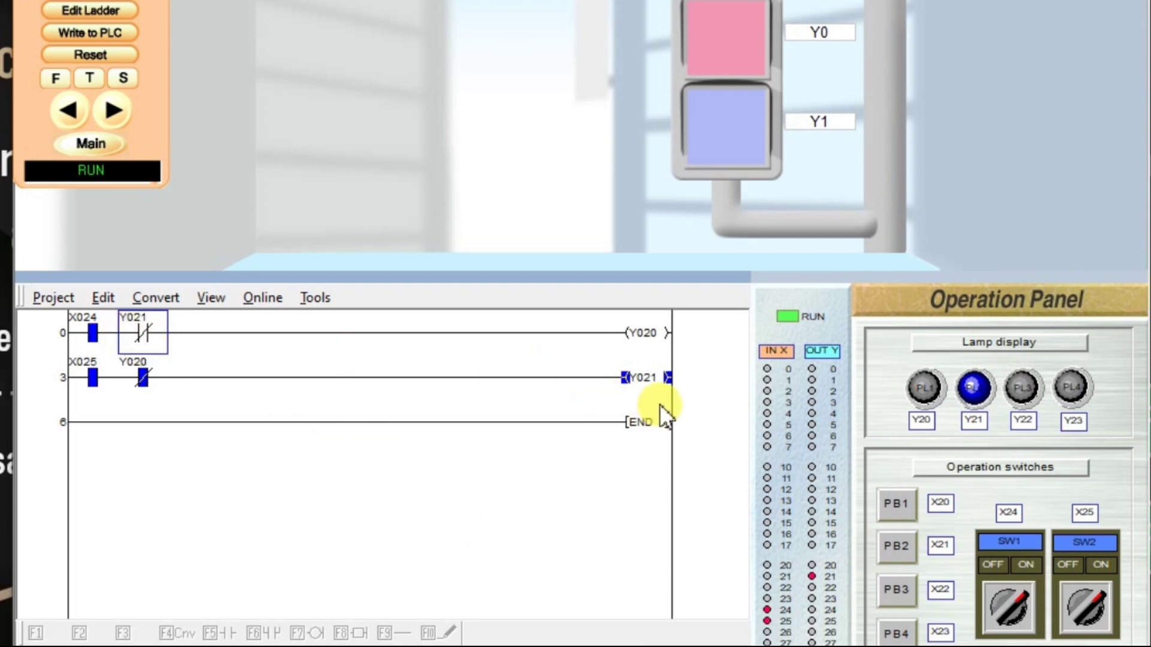
click(644, 376)
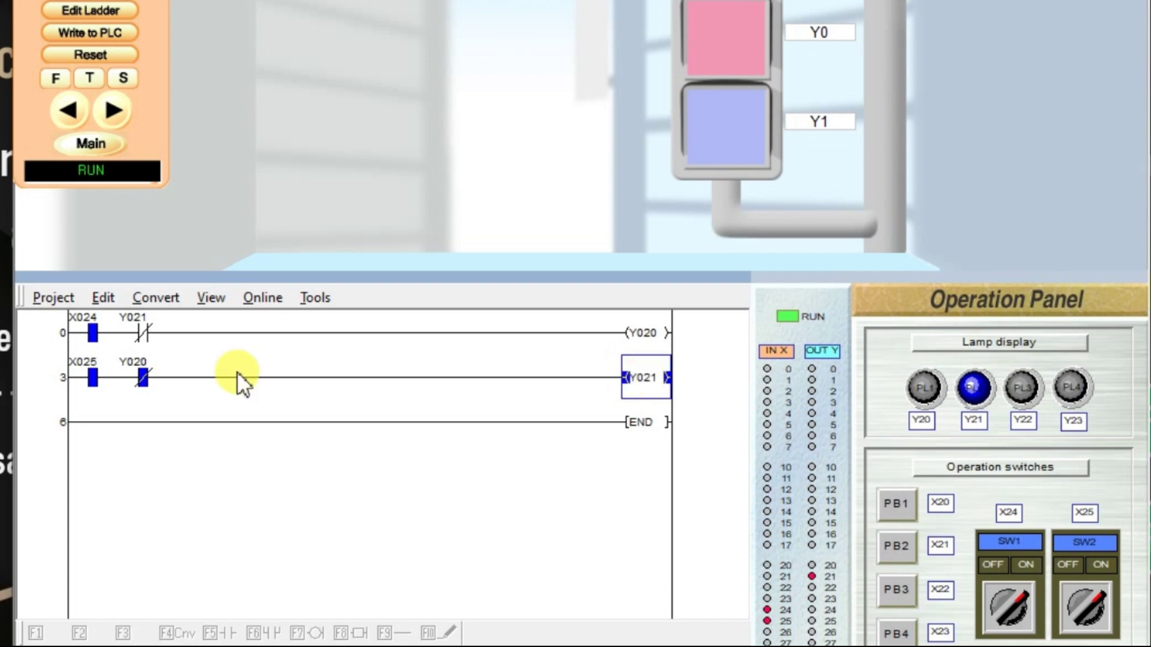
key(Home)
key(Right)
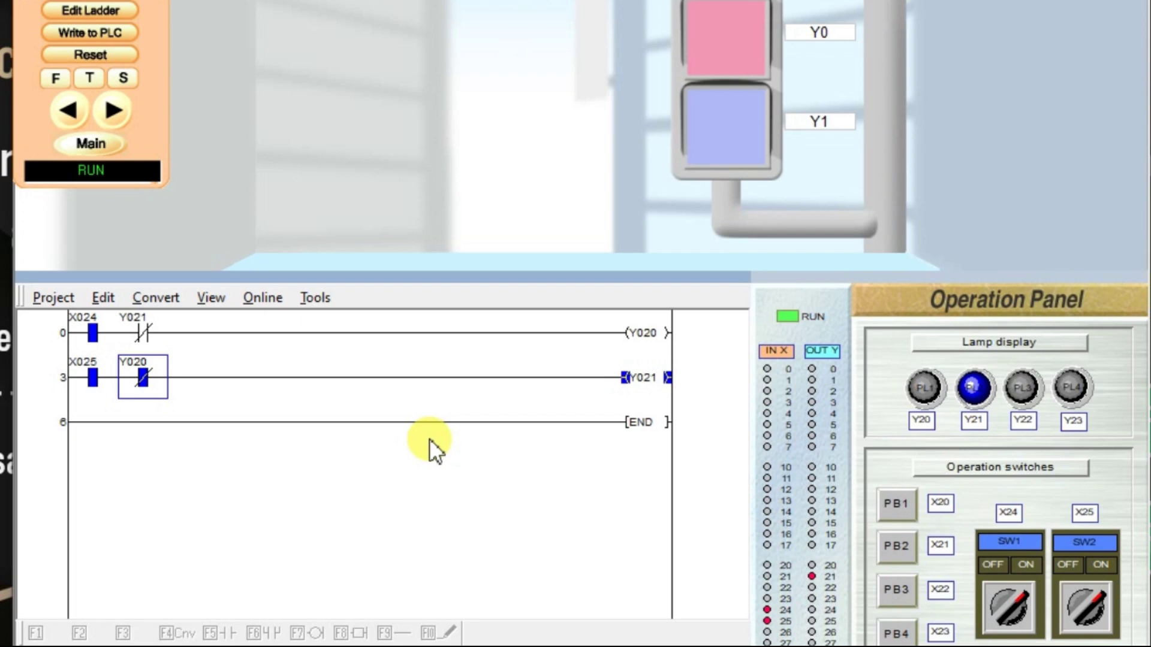